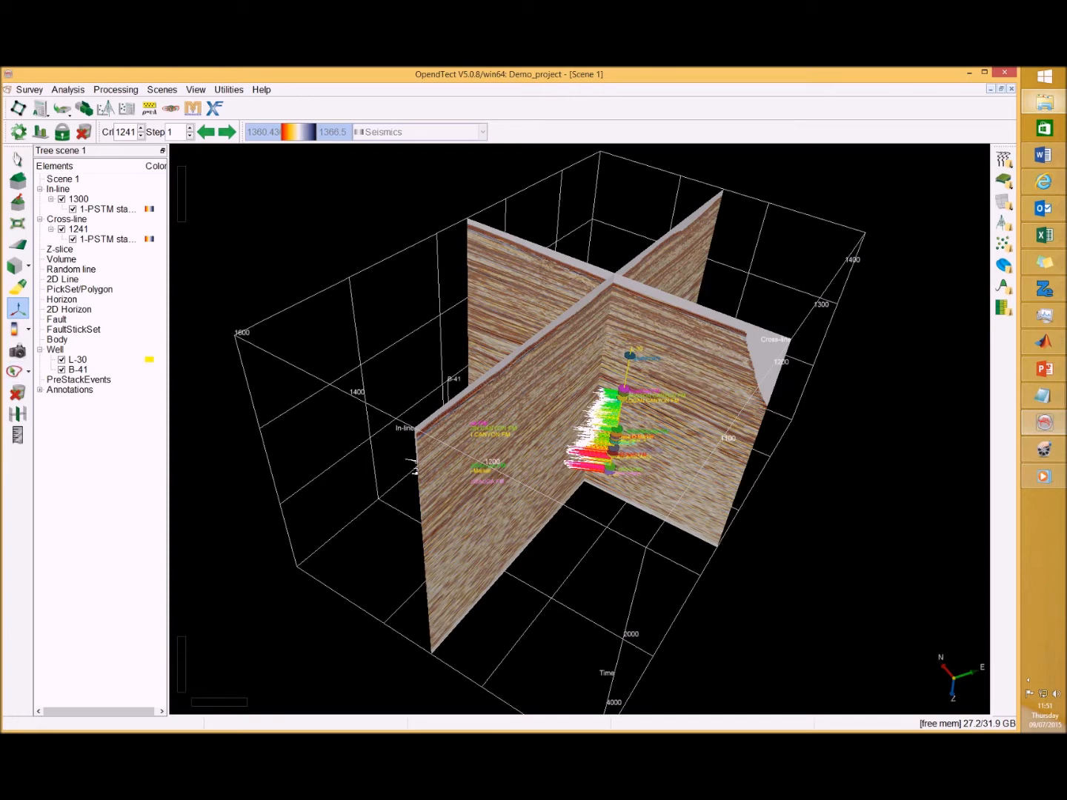
# Review the columns of the Potential_field_data_Gz_Gzz.txt file in the text editor beside the scene
pyautogui.moveTo(283, 405); pyautogui.dragTo(489, 294)
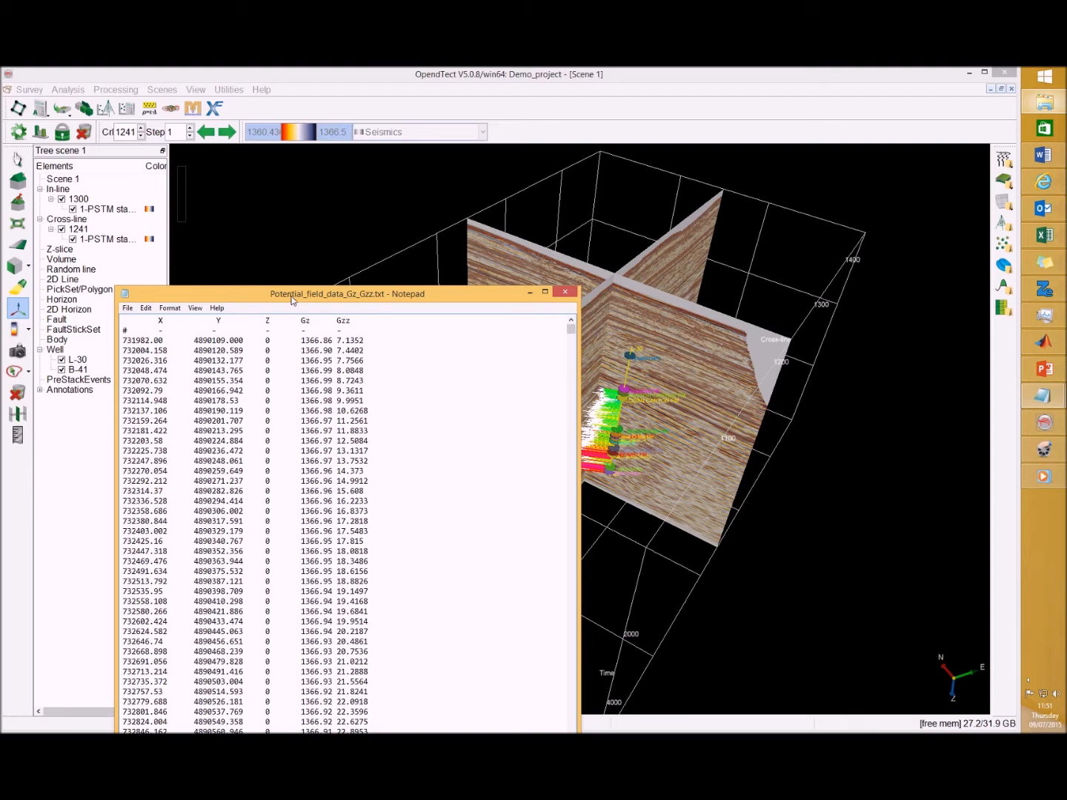
pyautogui.moveTo(289, 299); pyautogui.dragTo(709, 281)
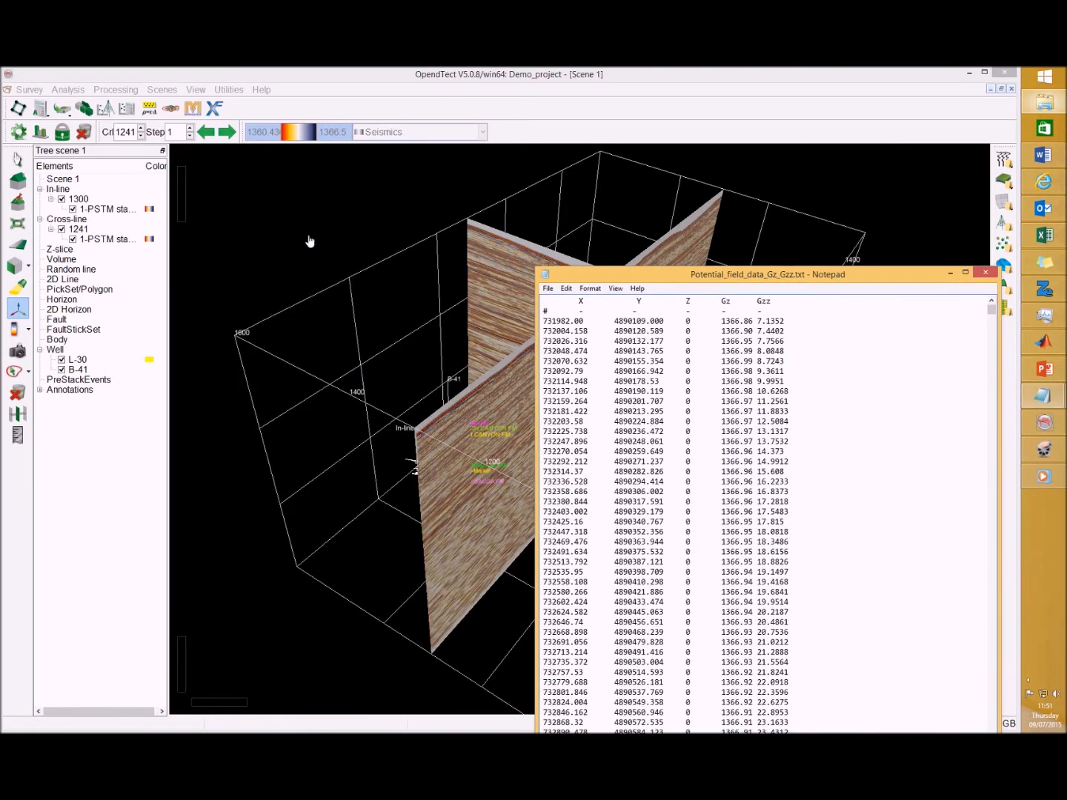
# Start the 3D horizon geometry ASCII import and choose Potential_field_data_Gz_Gzz.txt as the input file
pyautogui.click(27, 91)
pyautogui.moveTo(37, 135)
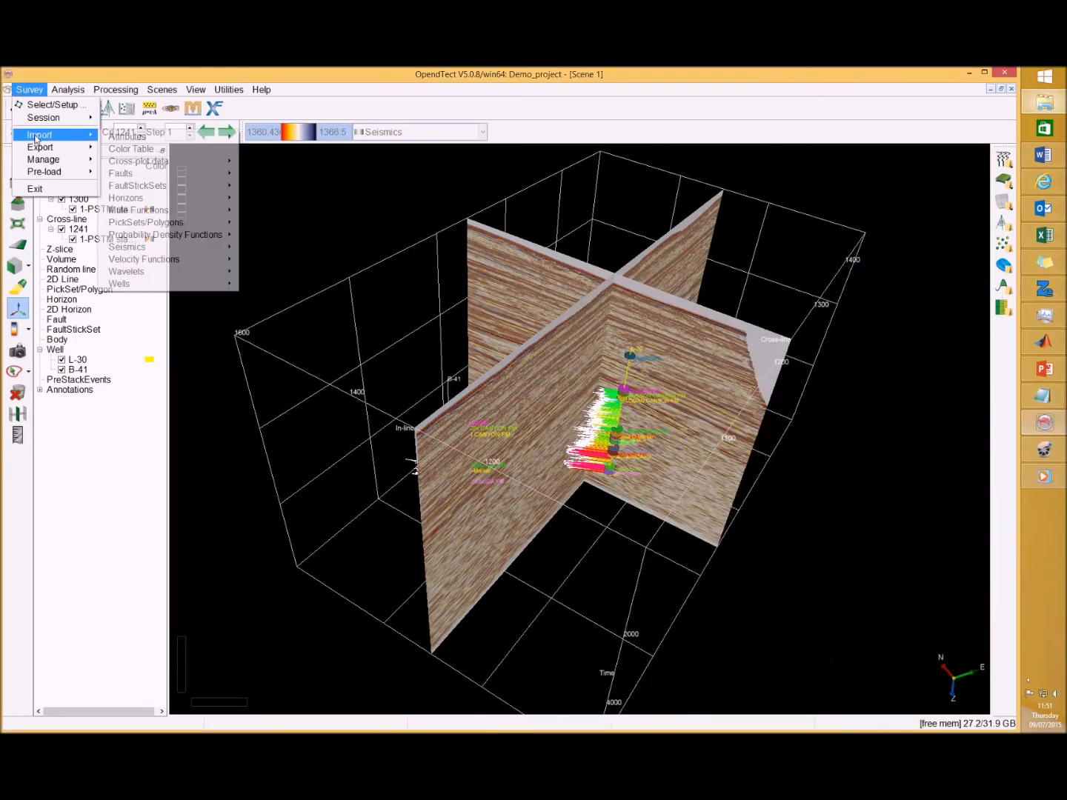
pyautogui.moveTo(167, 200)
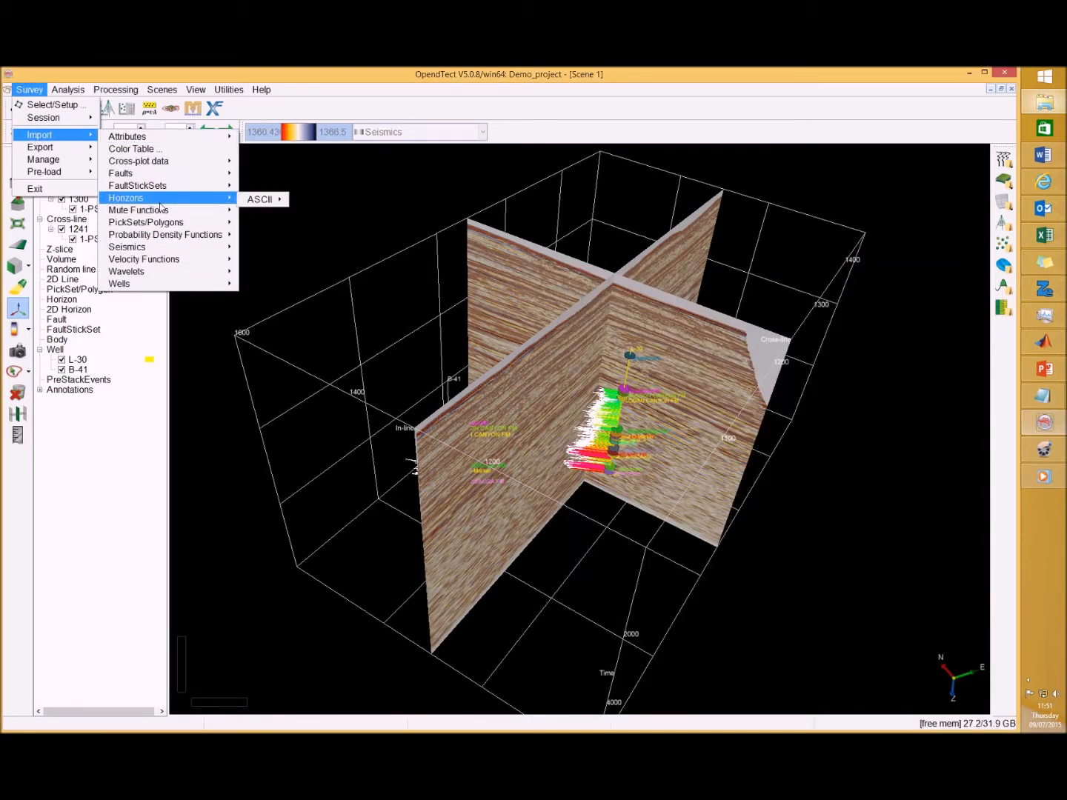
pyautogui.moveTo(258, 202)
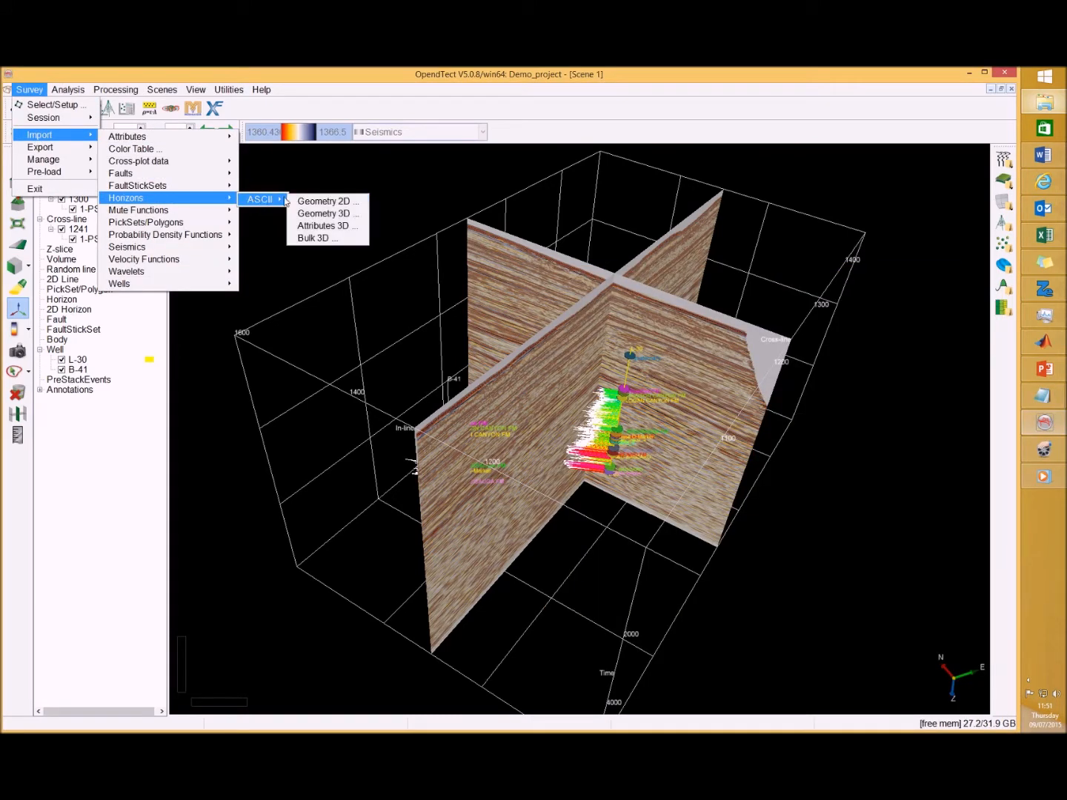
pyautogui.click(333, 215)
pyautogui.moveTo(430, 571); pyautogui.dragTo(445, 189)
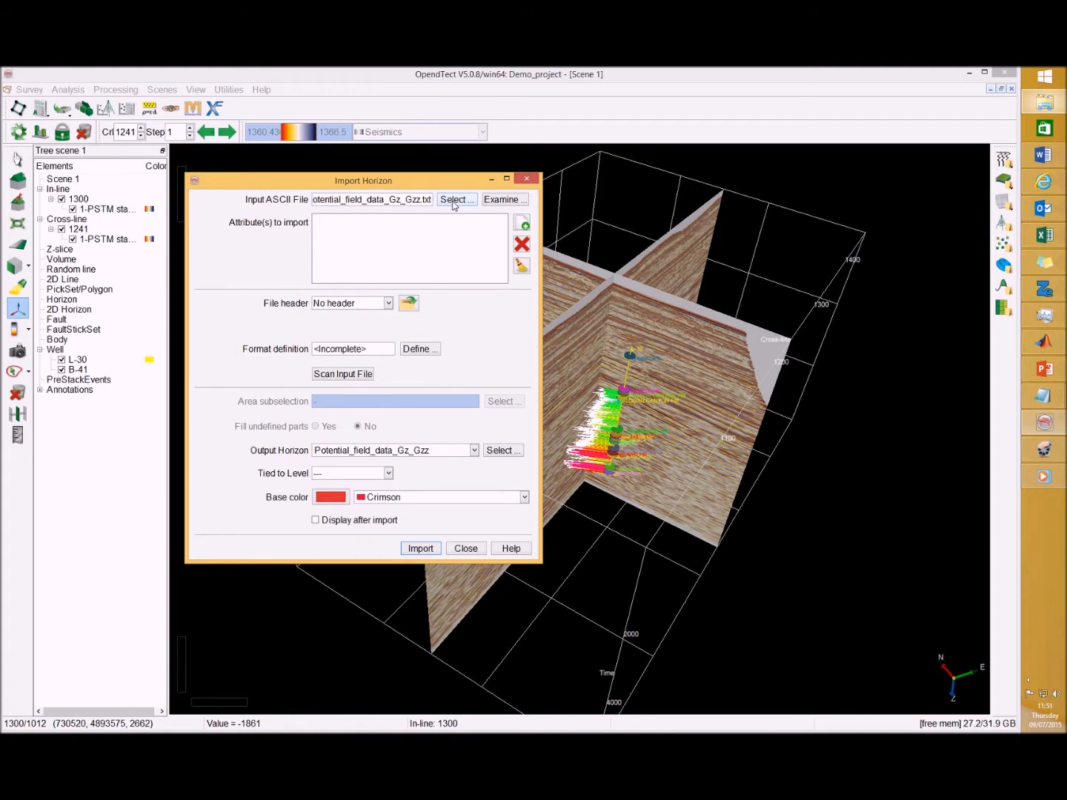
pyautogui.click(455, 200)
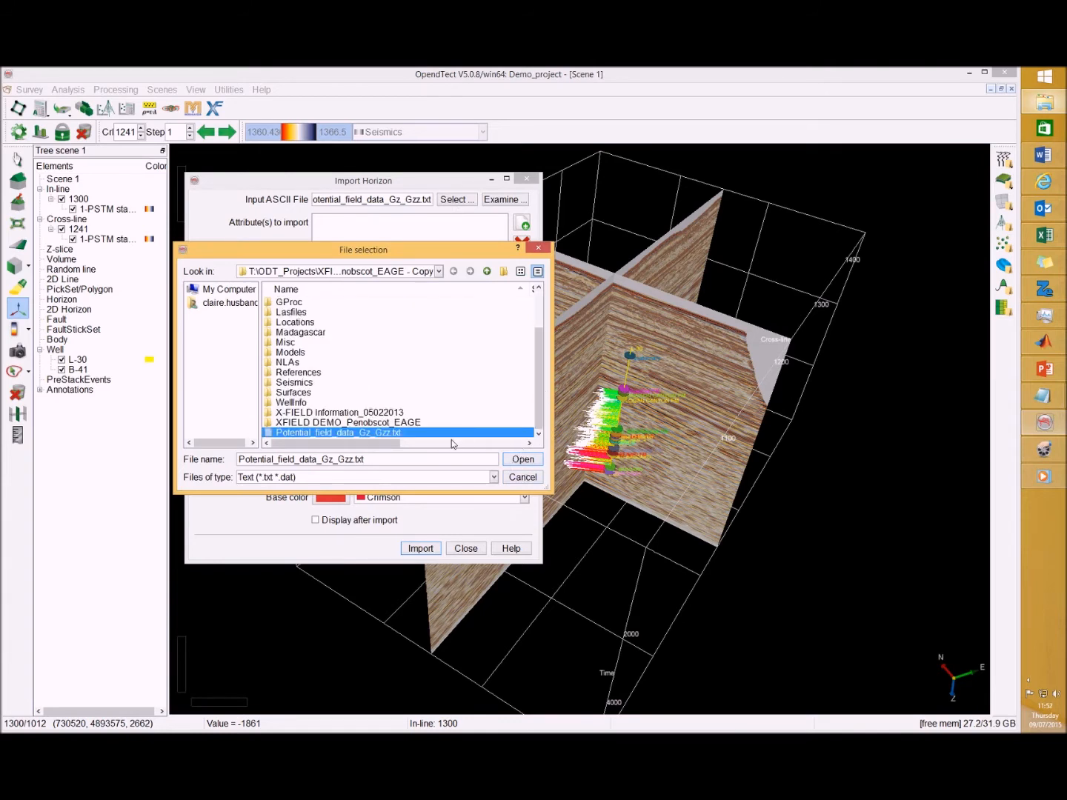
pyautogui.click(509, 461)
# Add Gz and Gzz as the attributes to import
pyautogui.click(520, 224)
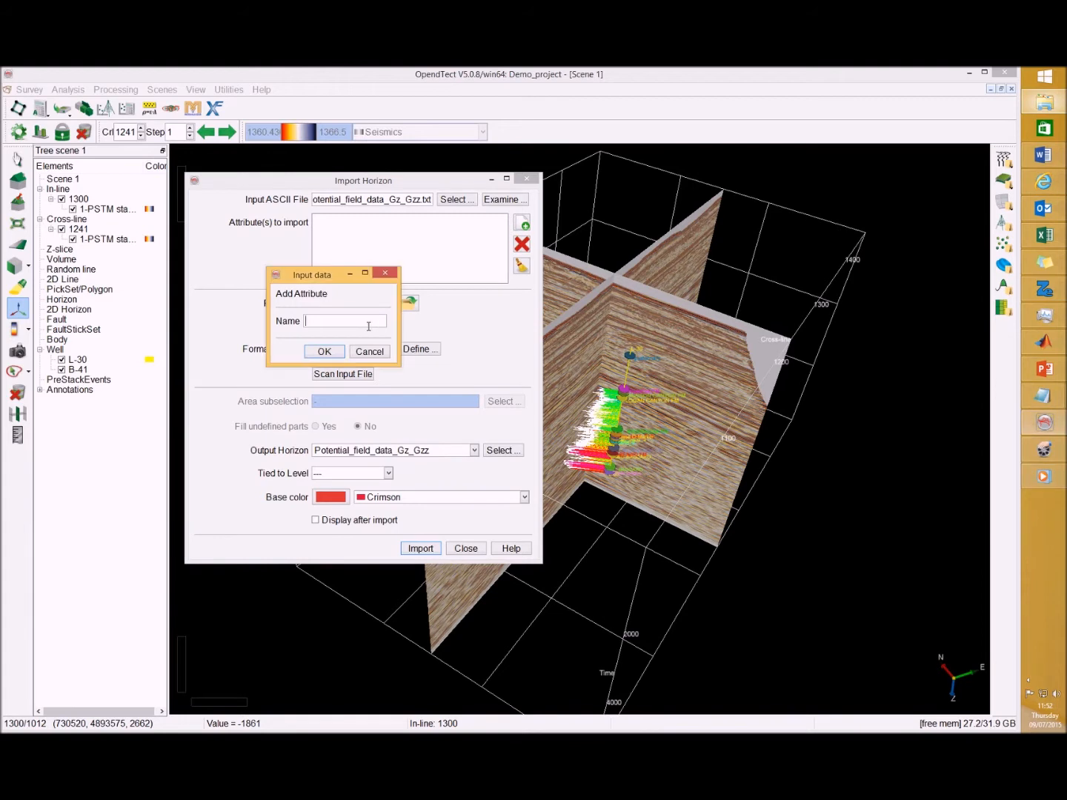
pyautogui.write('Gz')
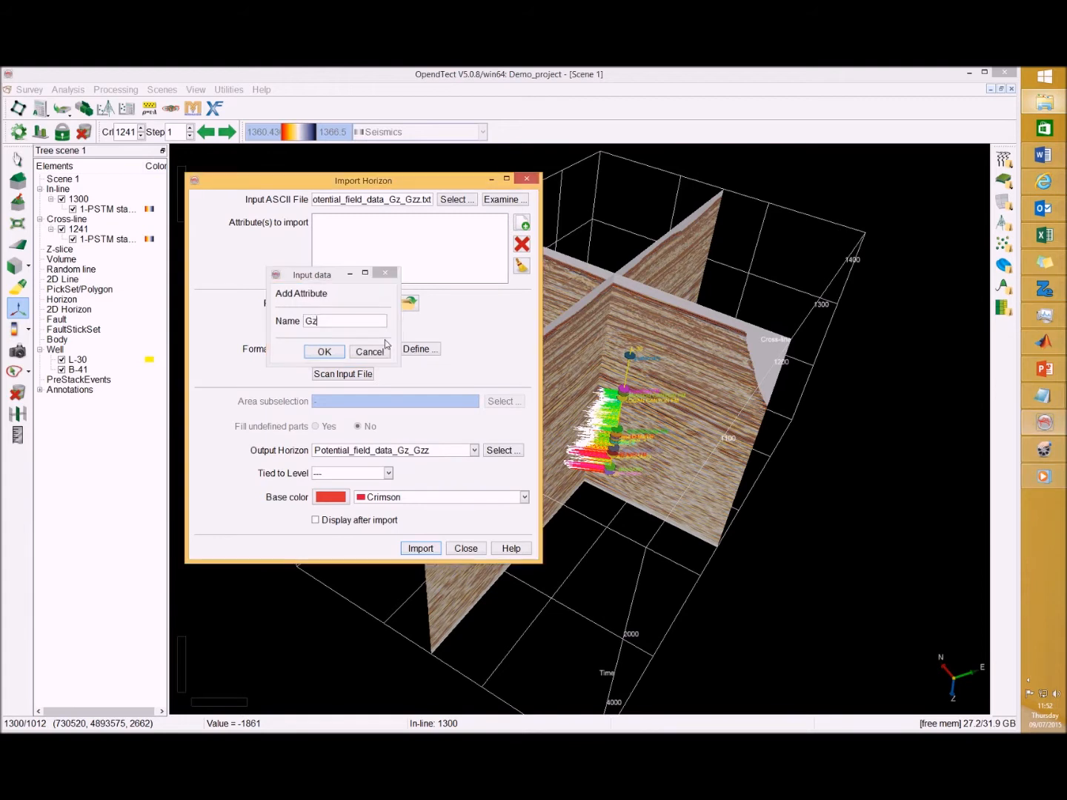
pyautogui.press('Return')
pyautogui.click(521, 223)
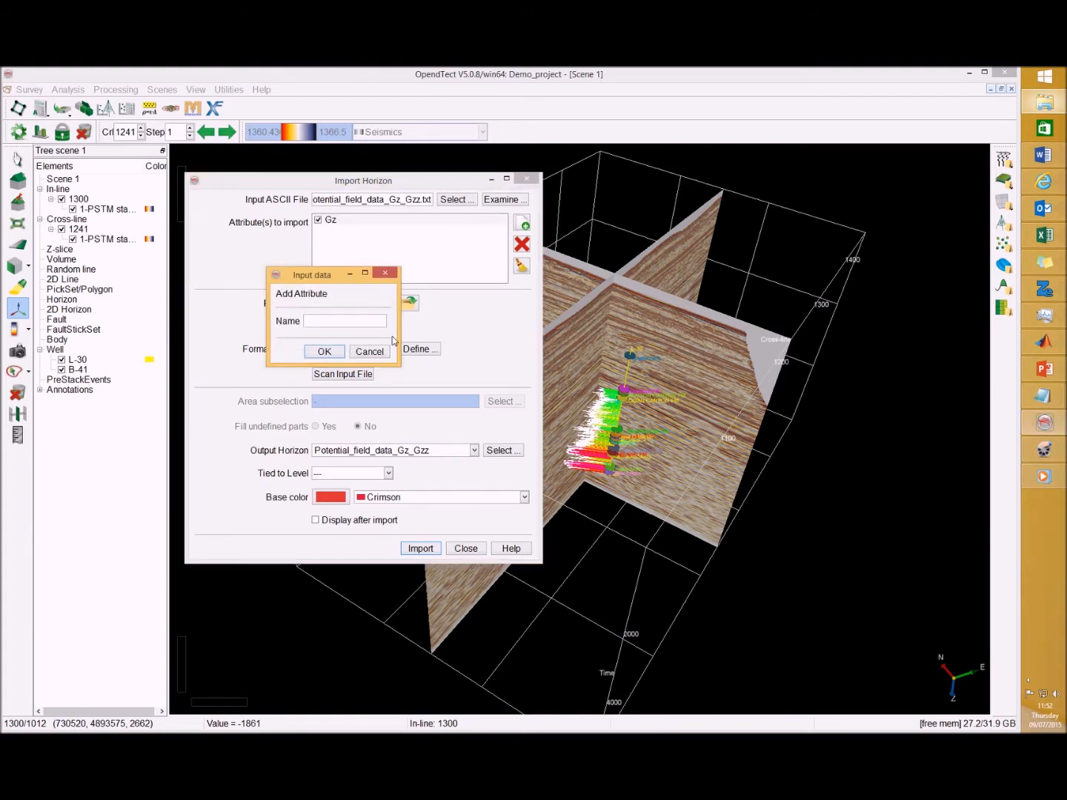
pyautogui.write('Gzz')
pyautogui.click(324, 352)
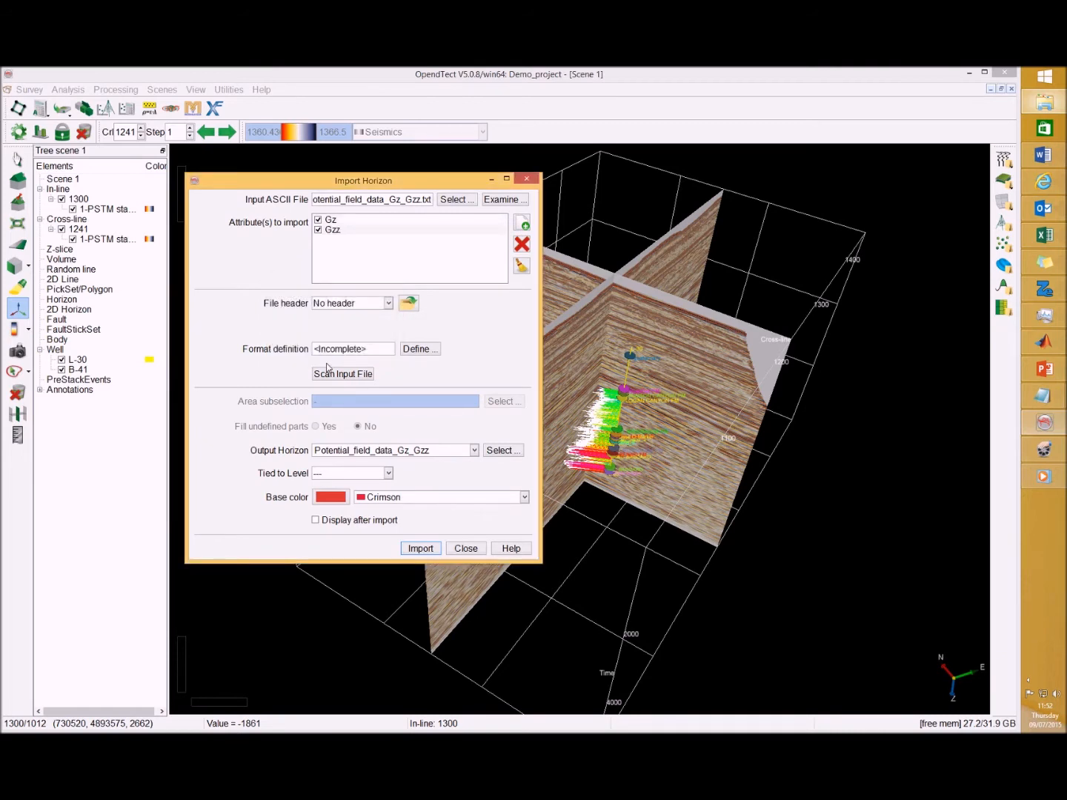
# Set the file header to a fixed size of 2 lines, checking the header in the text file
pyautogui.click(390, 306)
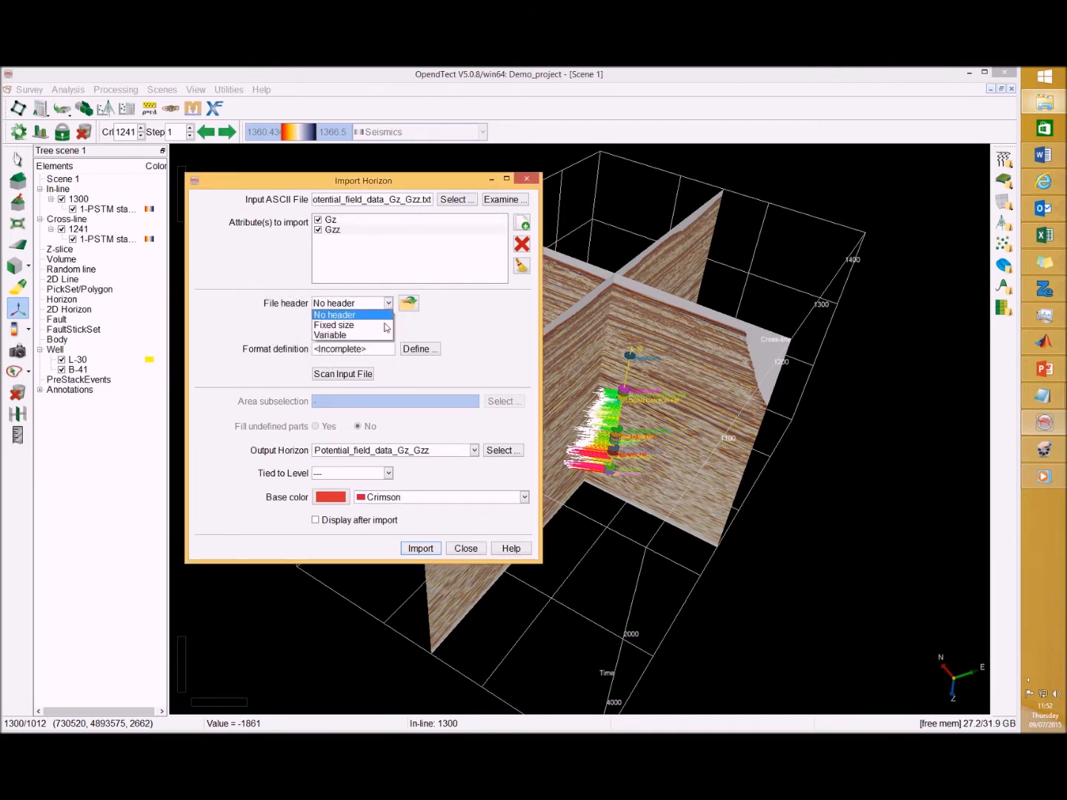
pyautogui.click(384, 327)
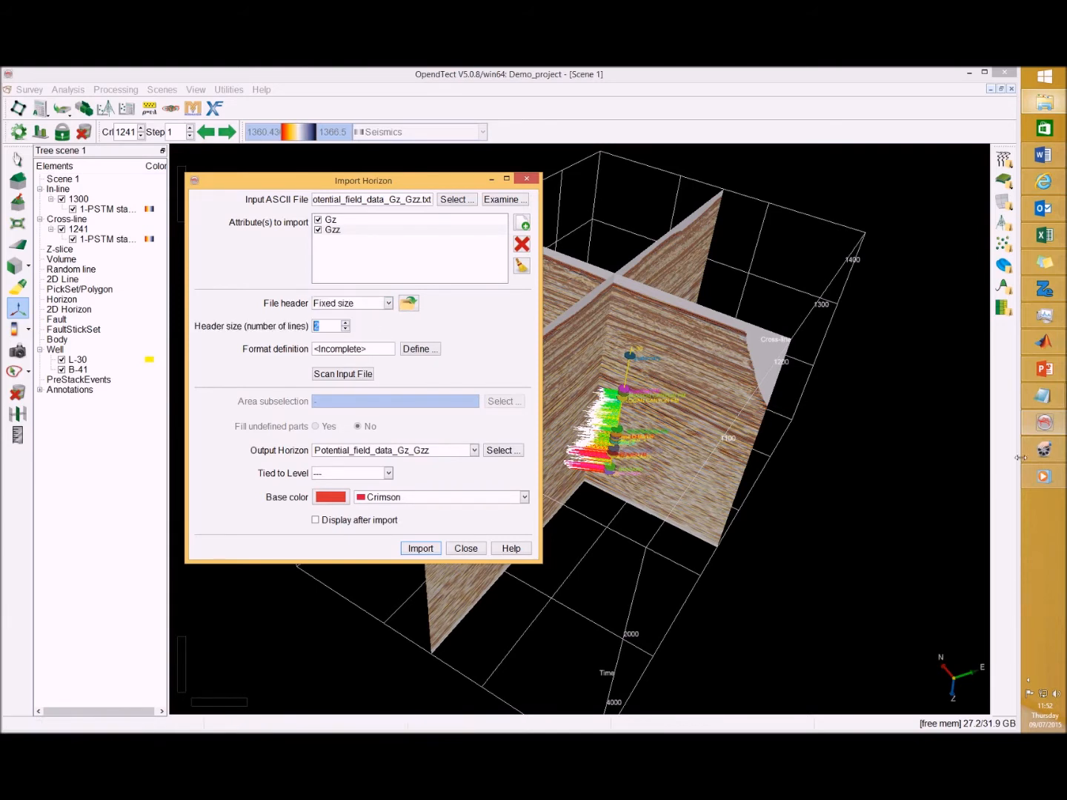
pyautogui.click(1045, 395)
pyautogui.click(947, 444)
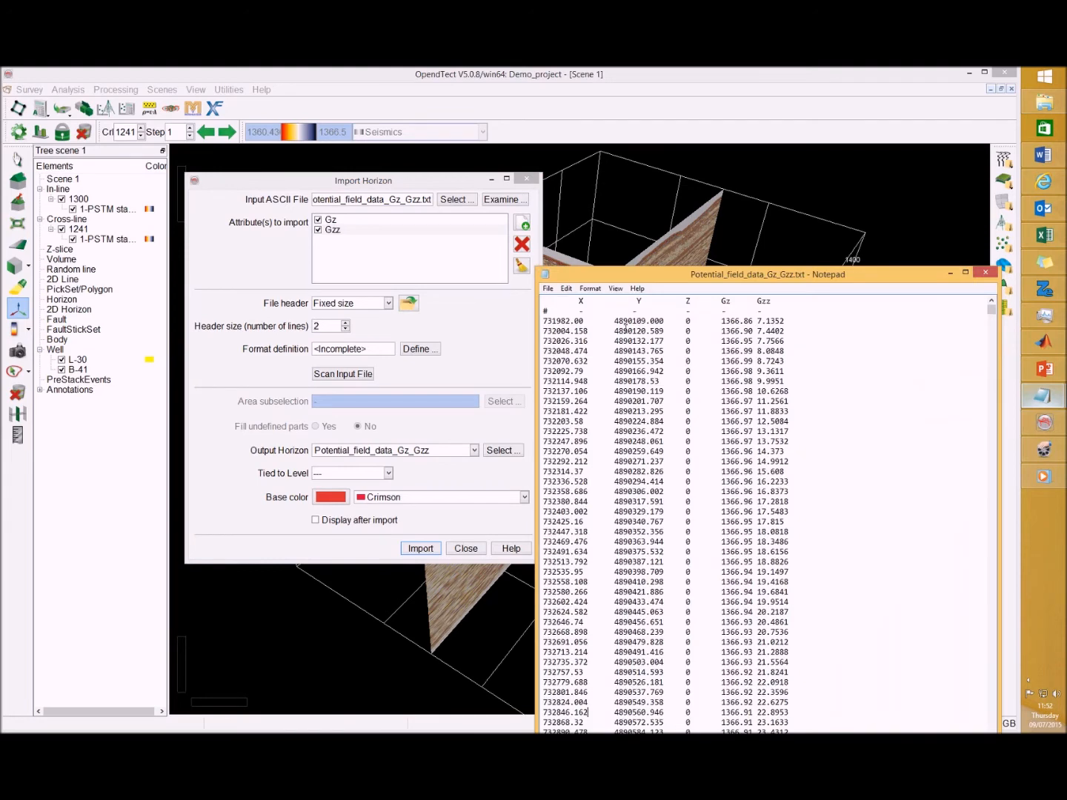
pyautogui.click(378, 339)
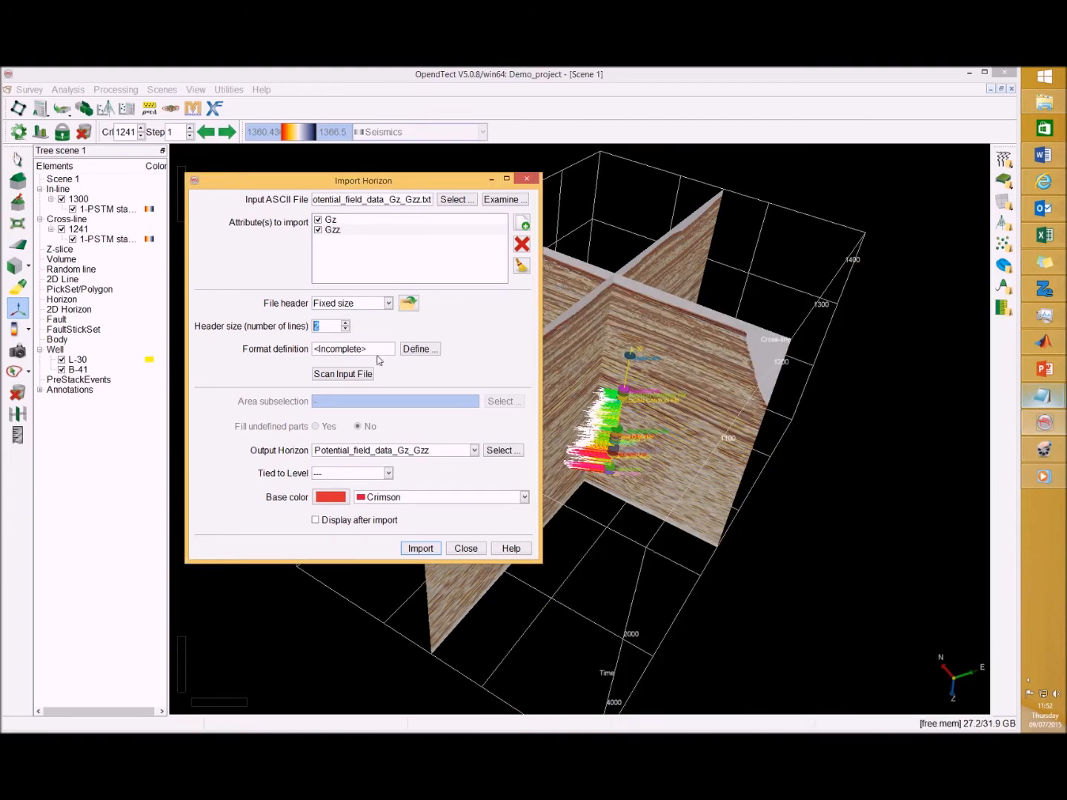
# Define the format with X Y in columns 1 and 2, Z in column 3, Gz in column 4 and Gzz in column 5
pyautogui.click(416, 349)
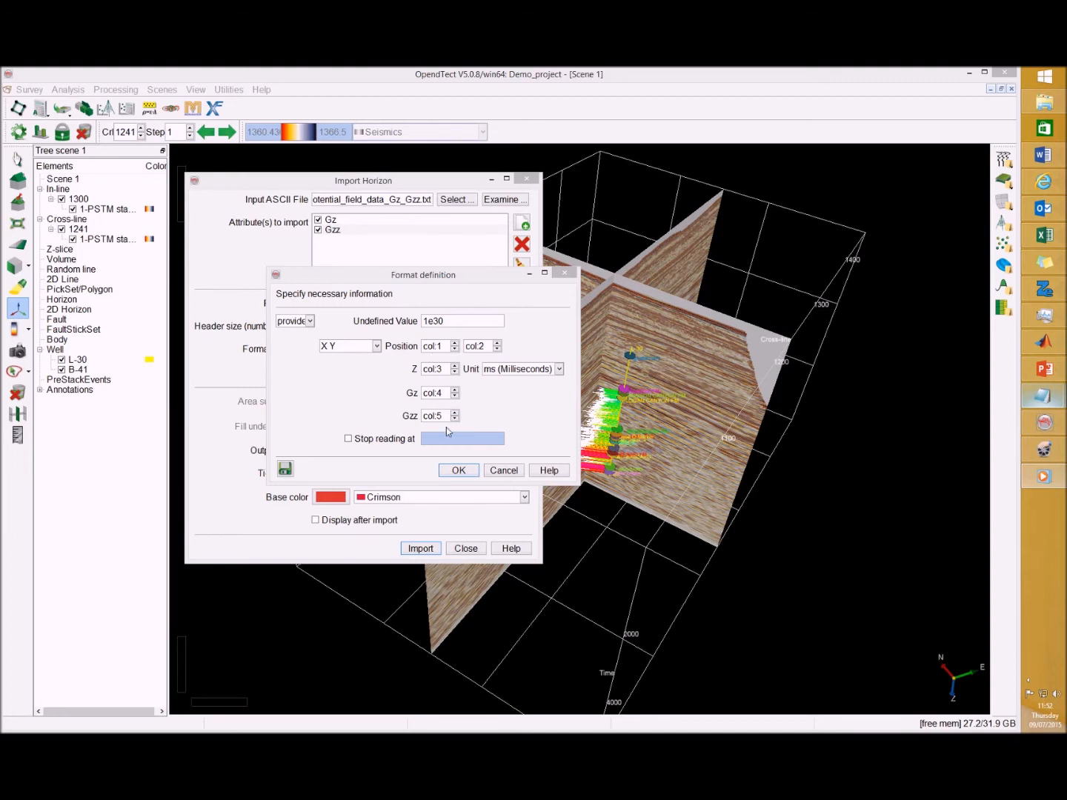
pyautogui.moveTo(1045, 395)
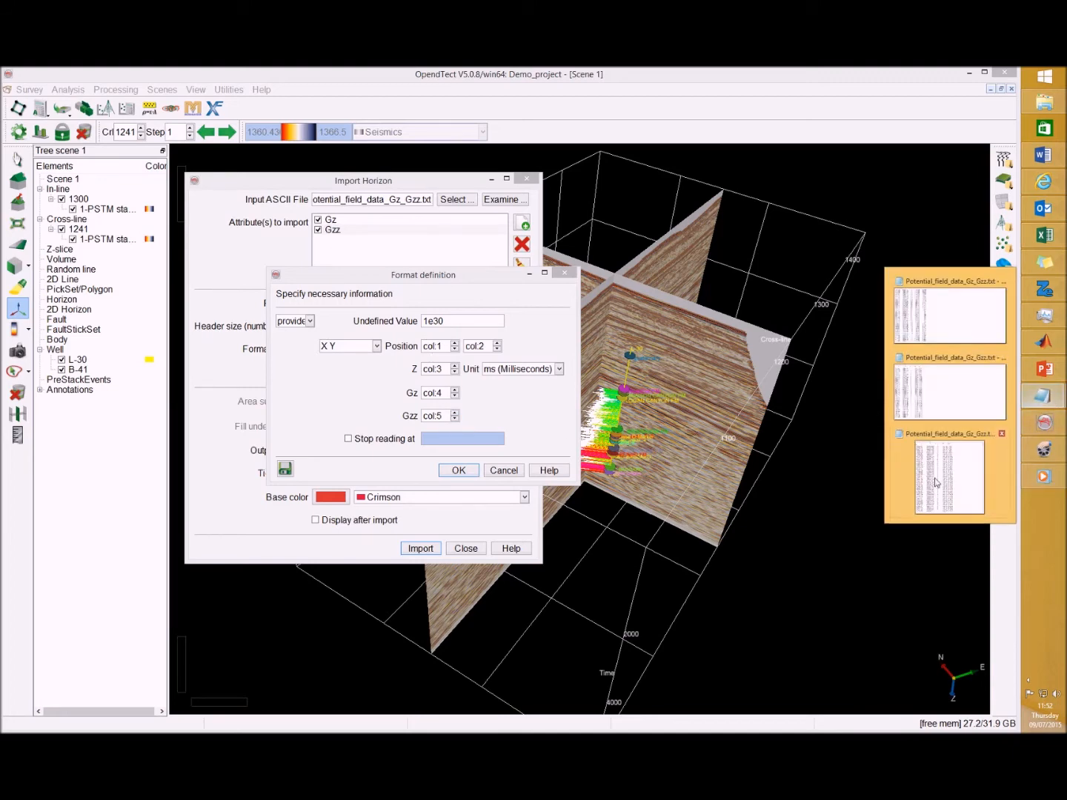
pyautogui.click(937, 463)
pyautogui.moveTo(694, 276); pyautogui.dragTo(453, 305)
pyautogui.click(749, 302)
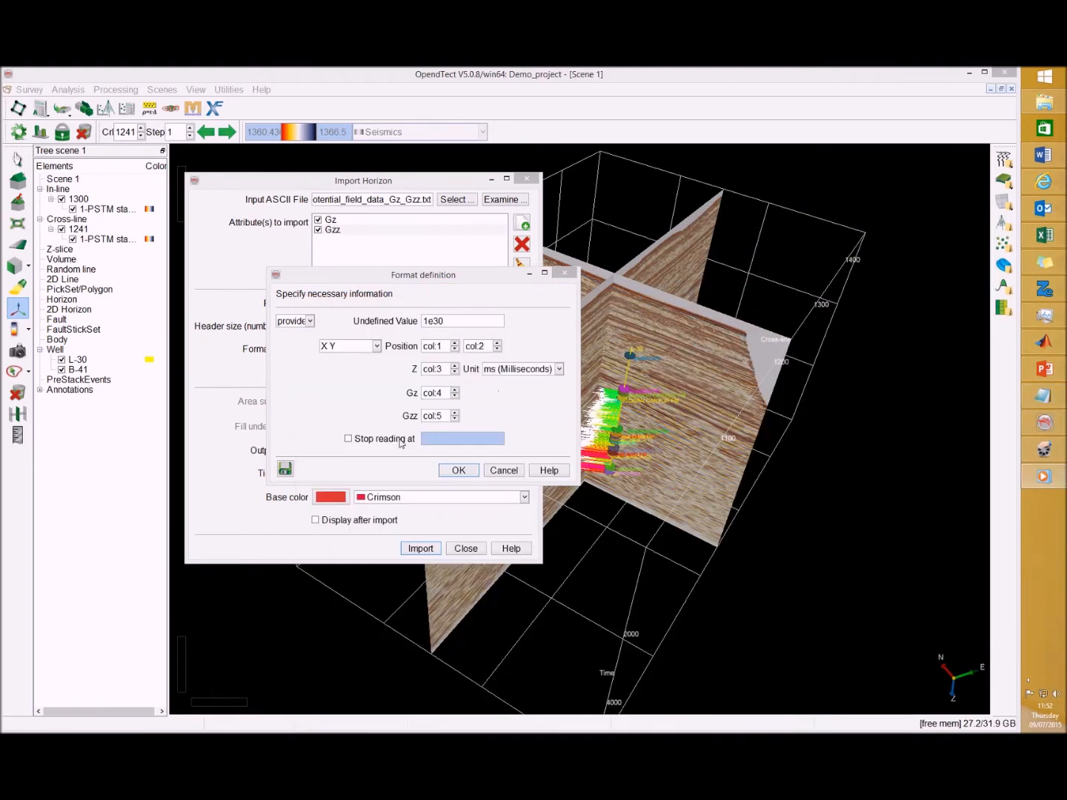
pyautogui.click(459, 472)
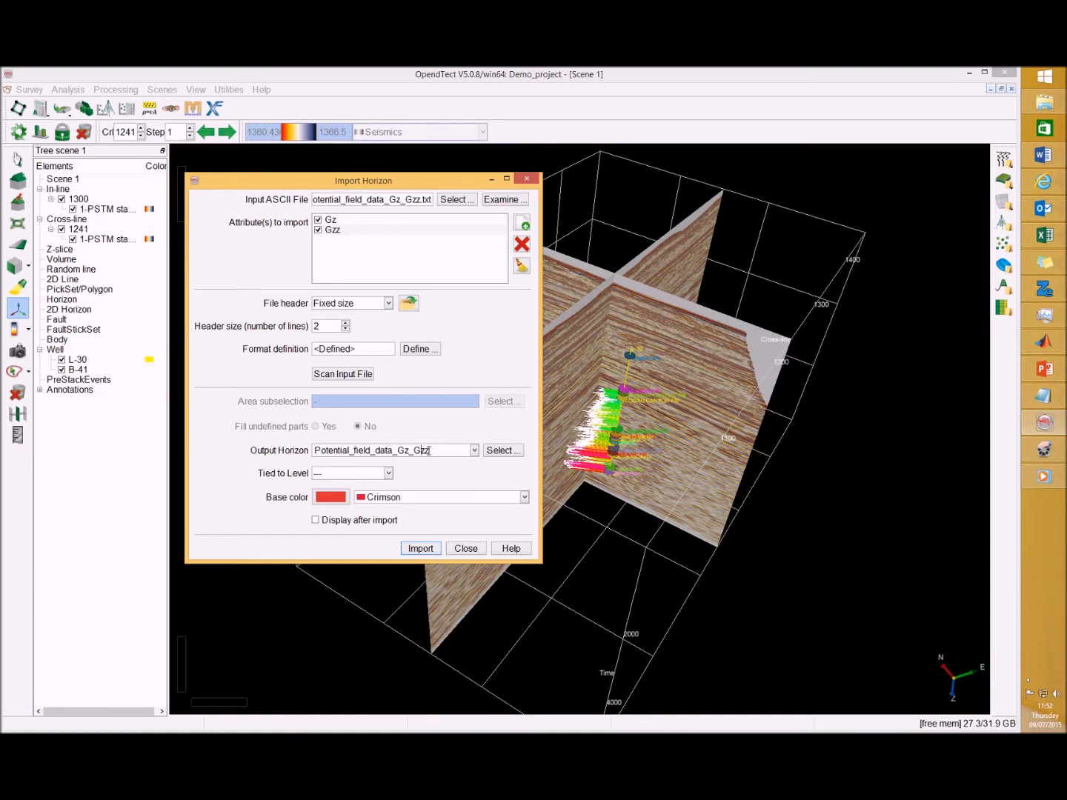
# Name the output horizon Potential_field_data, run the import and close the import dialog
pyautogui.moveTo(436, 450); pyautogui.dragTo(392, 450)
pyautogui.press('BackSpace')
pyautogui.click(420, 549)
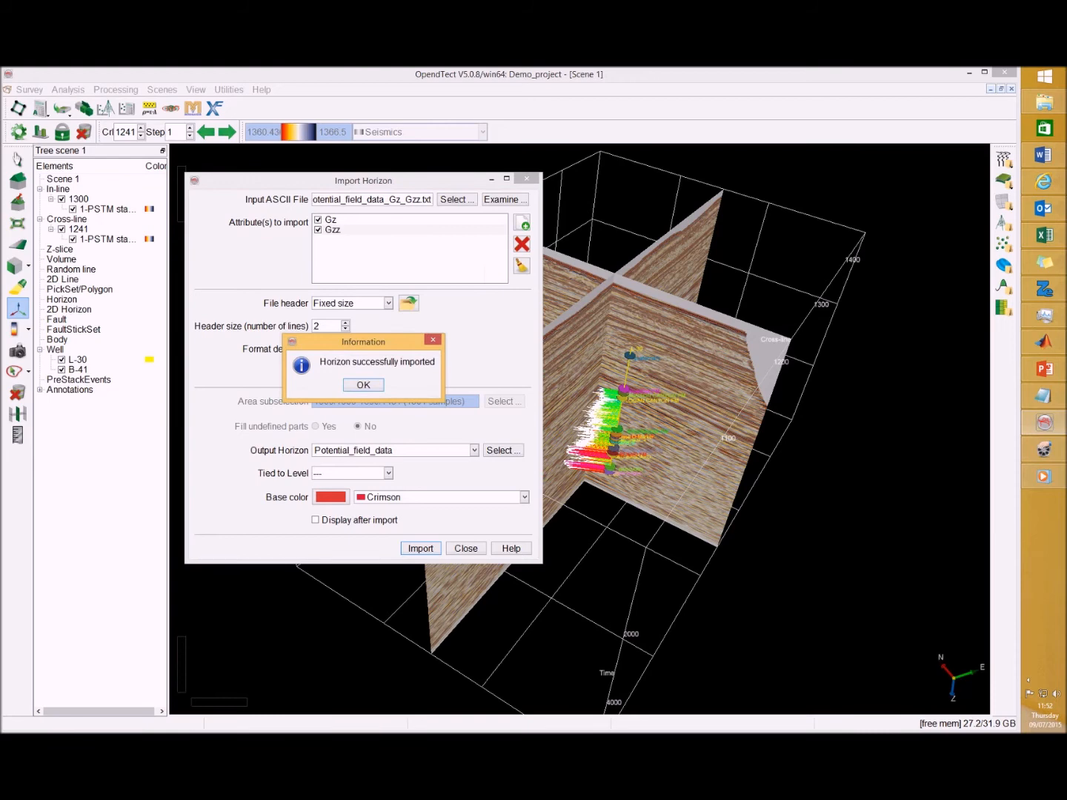
pyautogui.click(362, 385)
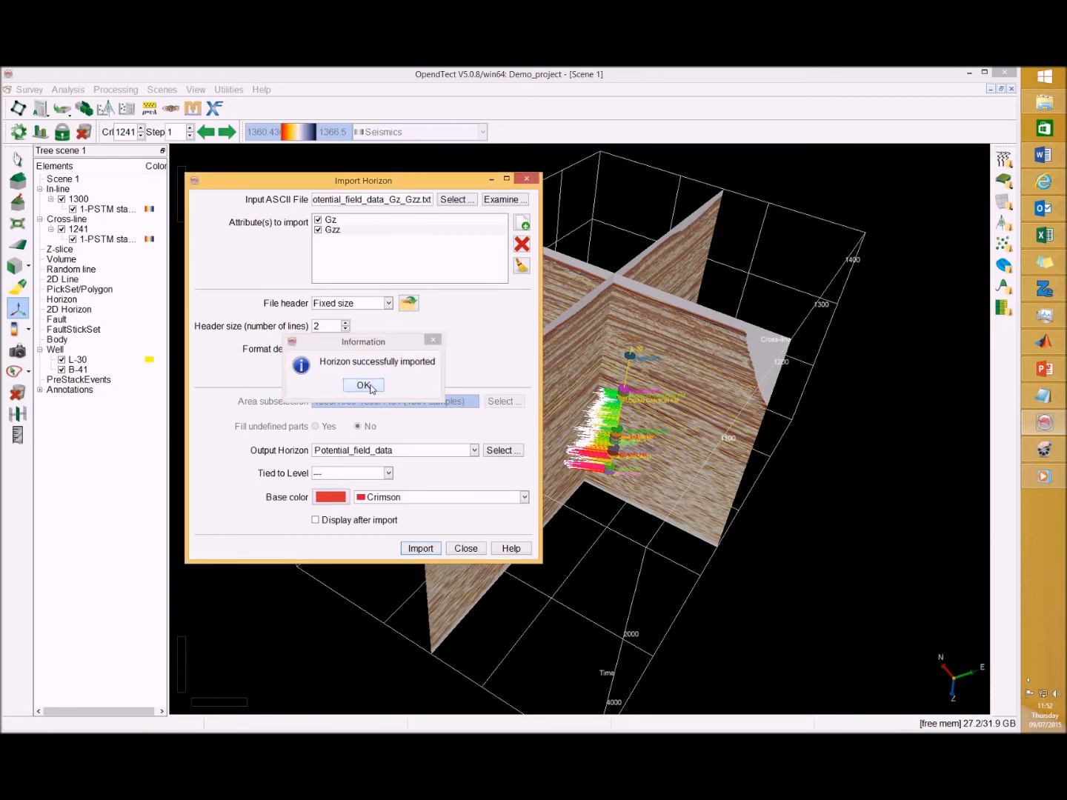
pyautogui.click(466, 548)
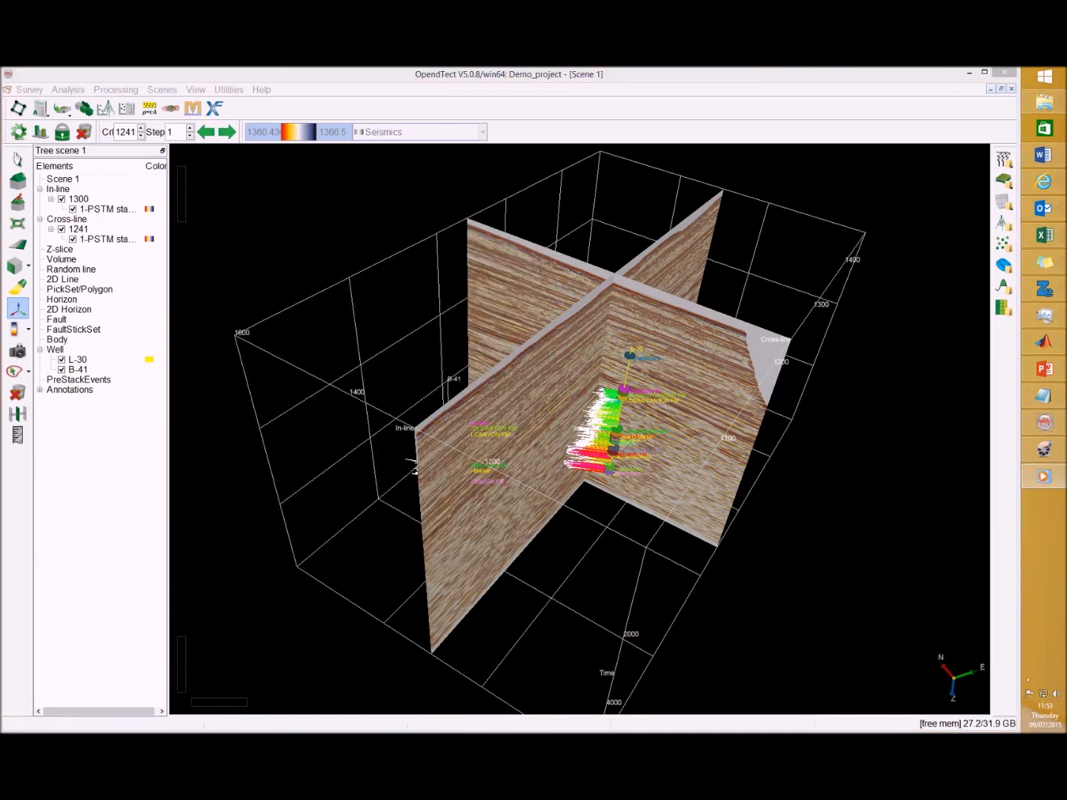
# Add the Potential_field_data horizon to the scene
pyautogui.rightClick(74, 300)
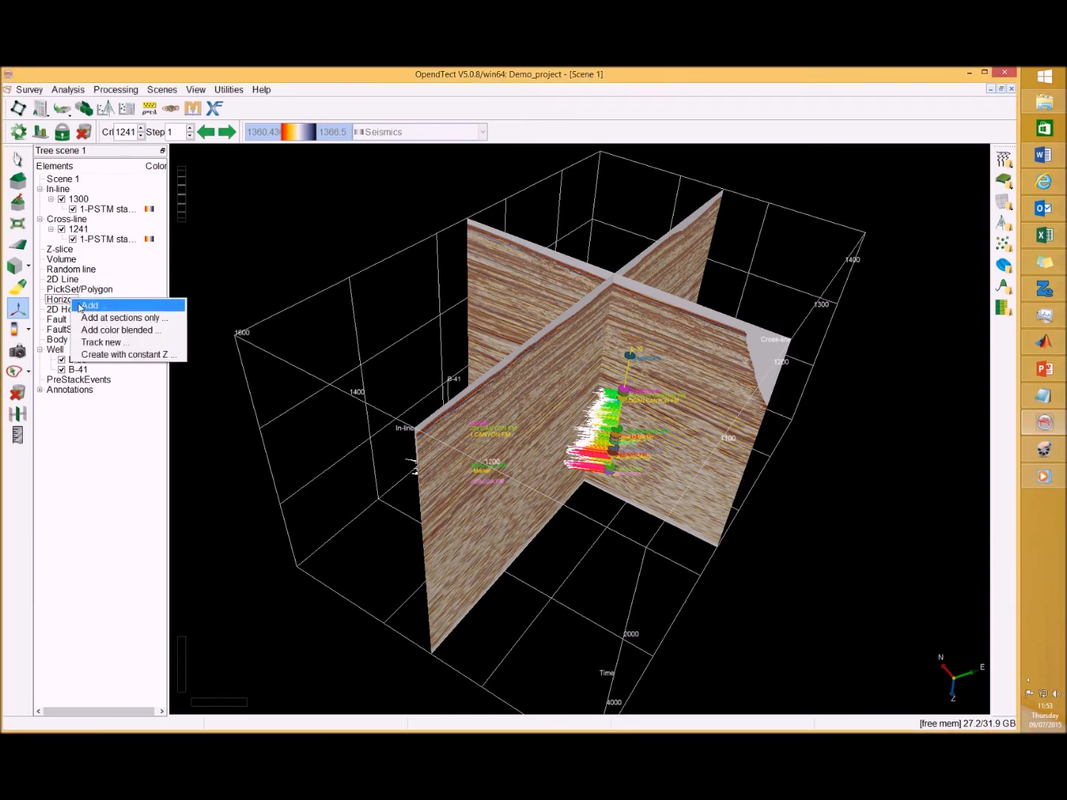
pyautogui.click(81, 306)
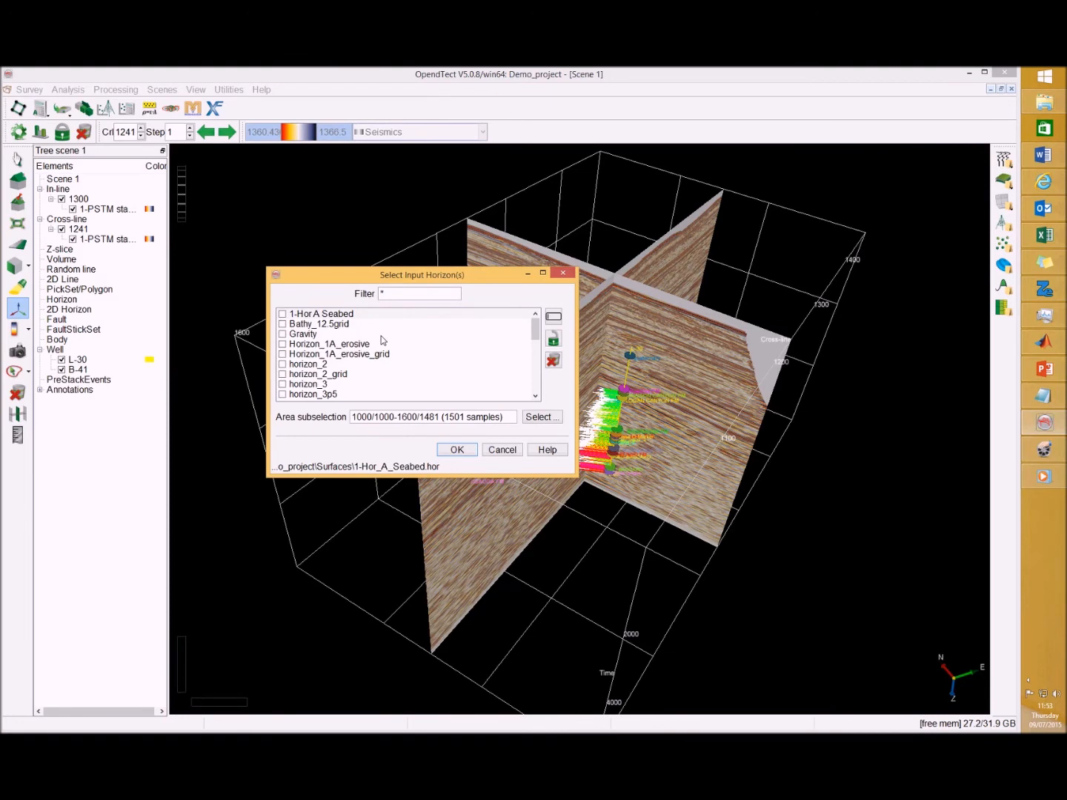
pyautogui.scroll(-6, 466, 355)
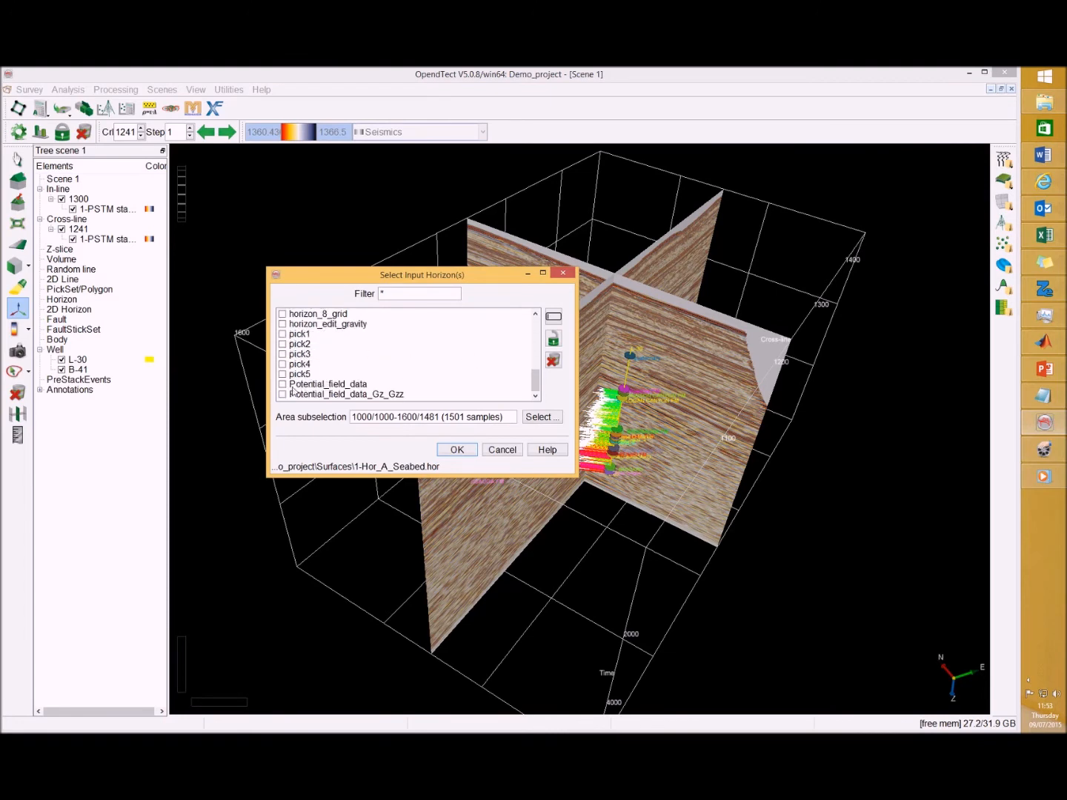
pyautogui.click(293, 385)
pyautogui.click(458, 449)
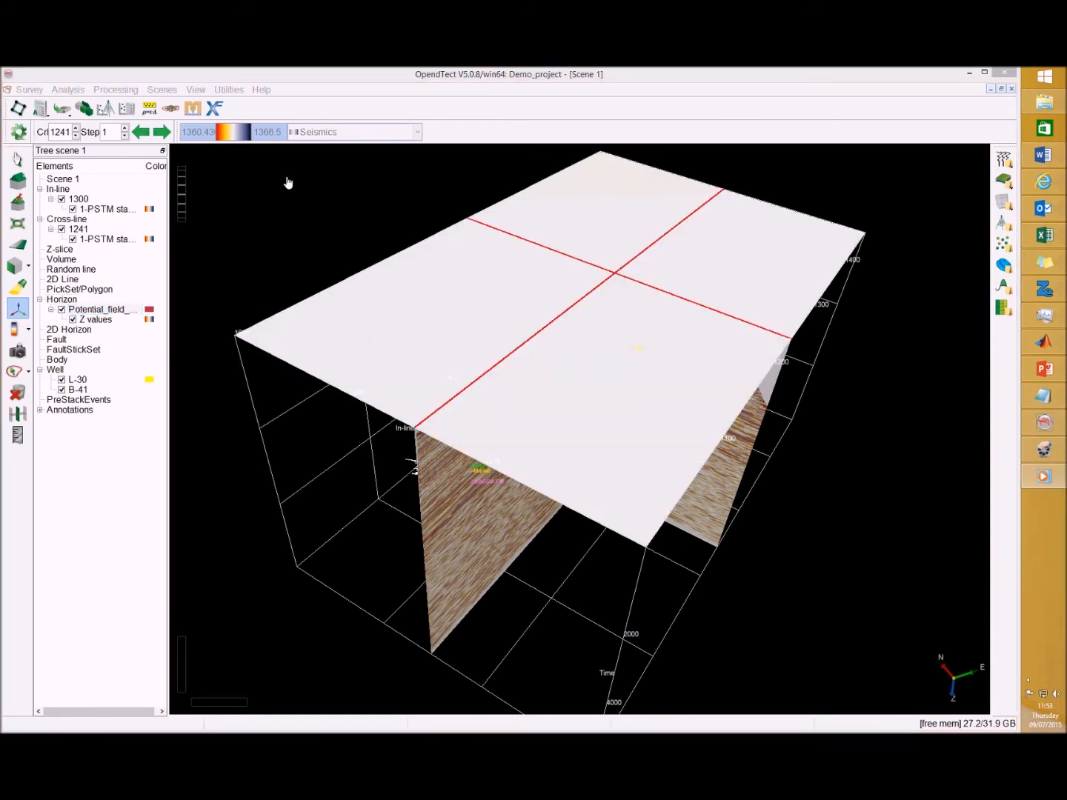
# Change the horizon's Z values colour table to Rainbow
pyautogui.click(95, 320)
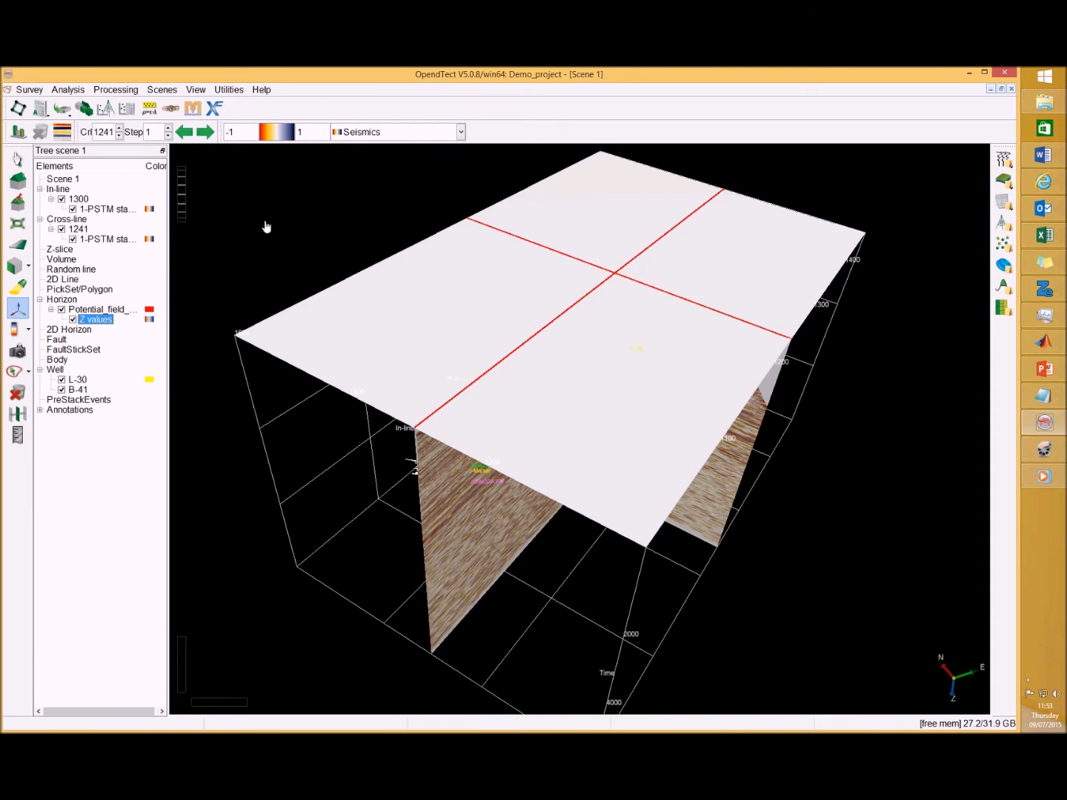
pyautogui.click(461, 132)
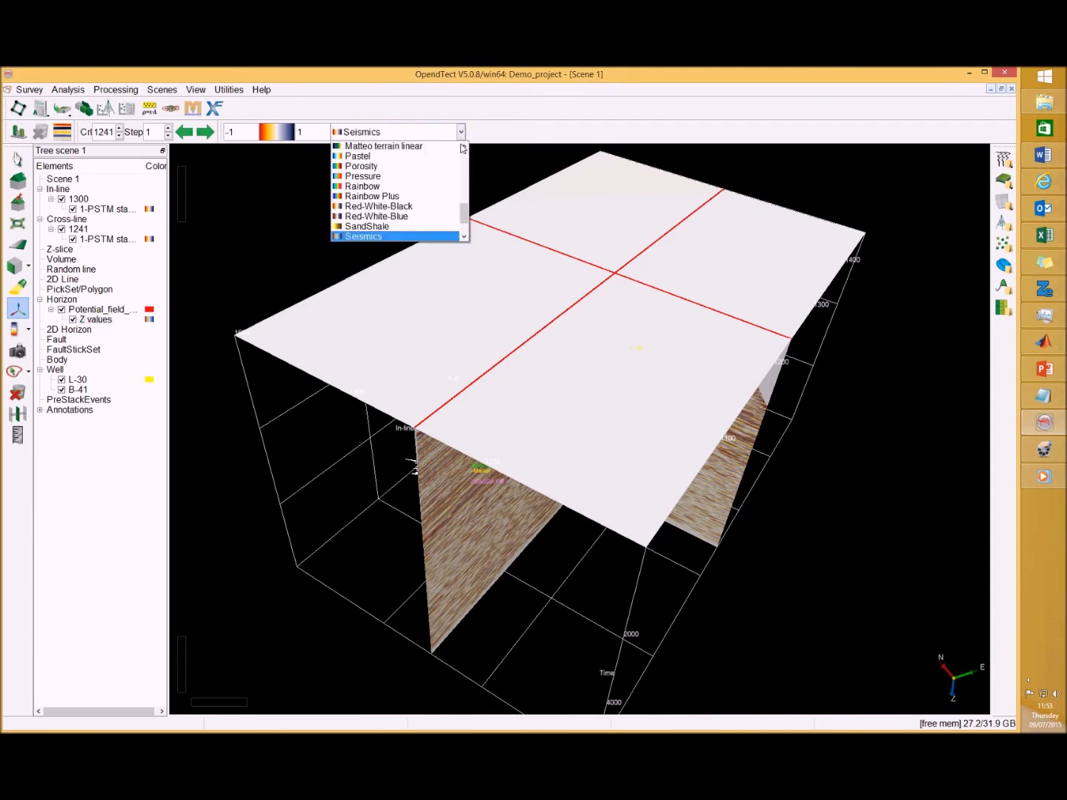
pyautogui.click(437, 197)
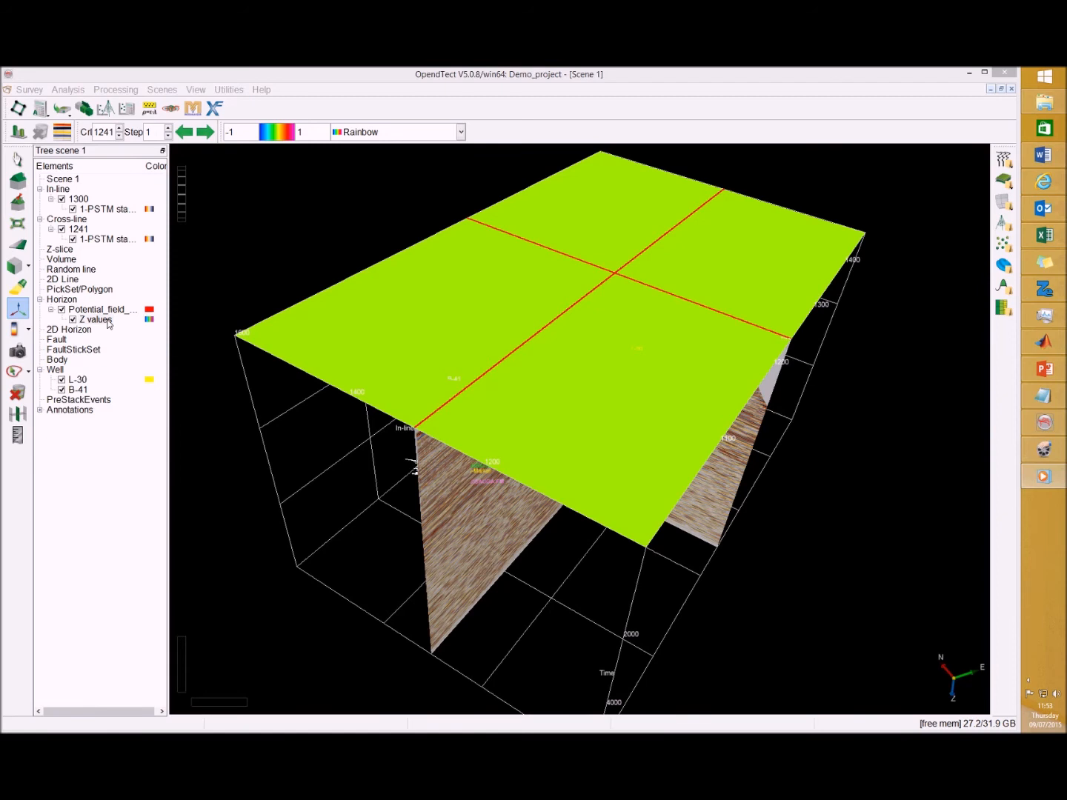
# Display the Gz horizon data attribute on the horizon in place of Z values
pyautogui.click(108, 322)
pyautogui.rightClick(109, 322)
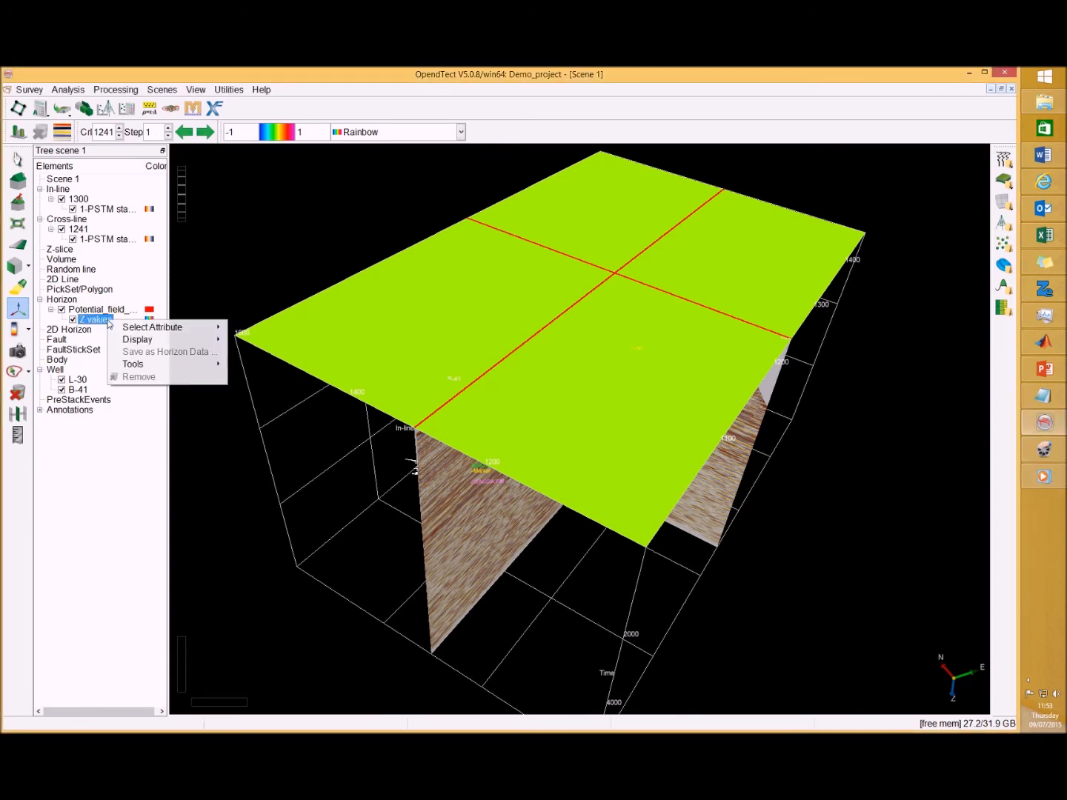
pyautogui.moveTo(119, 327)
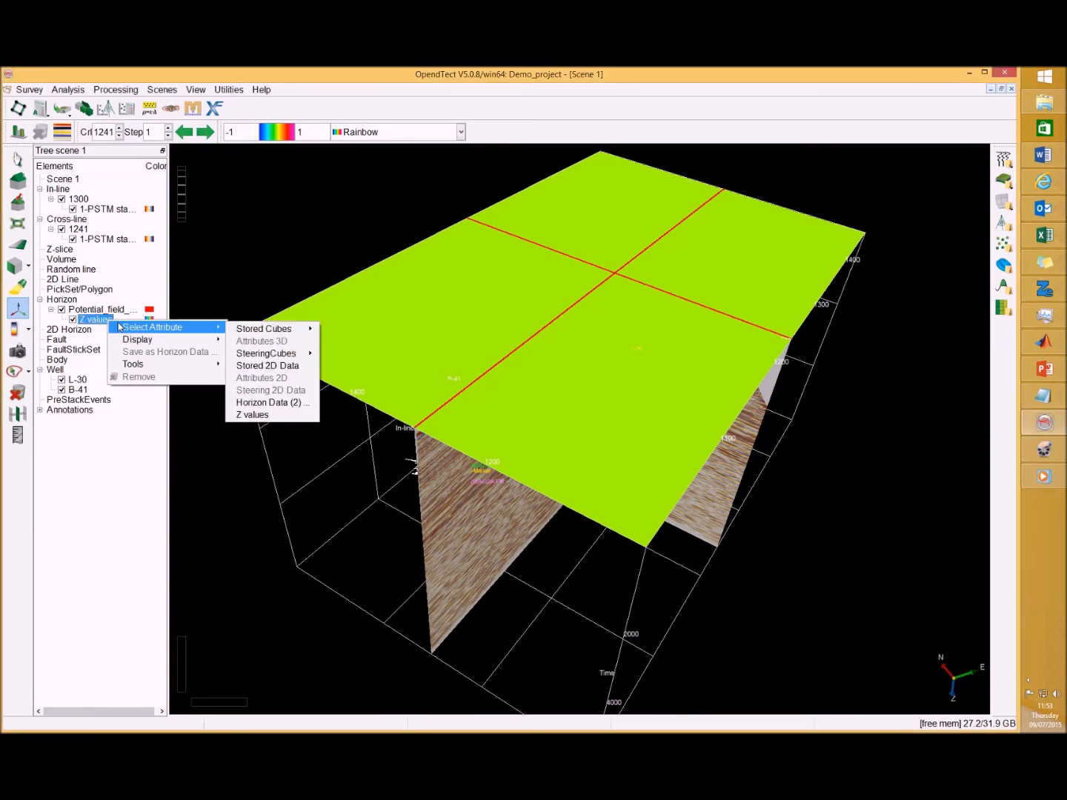
pyautogui.moveTo(273, 333)
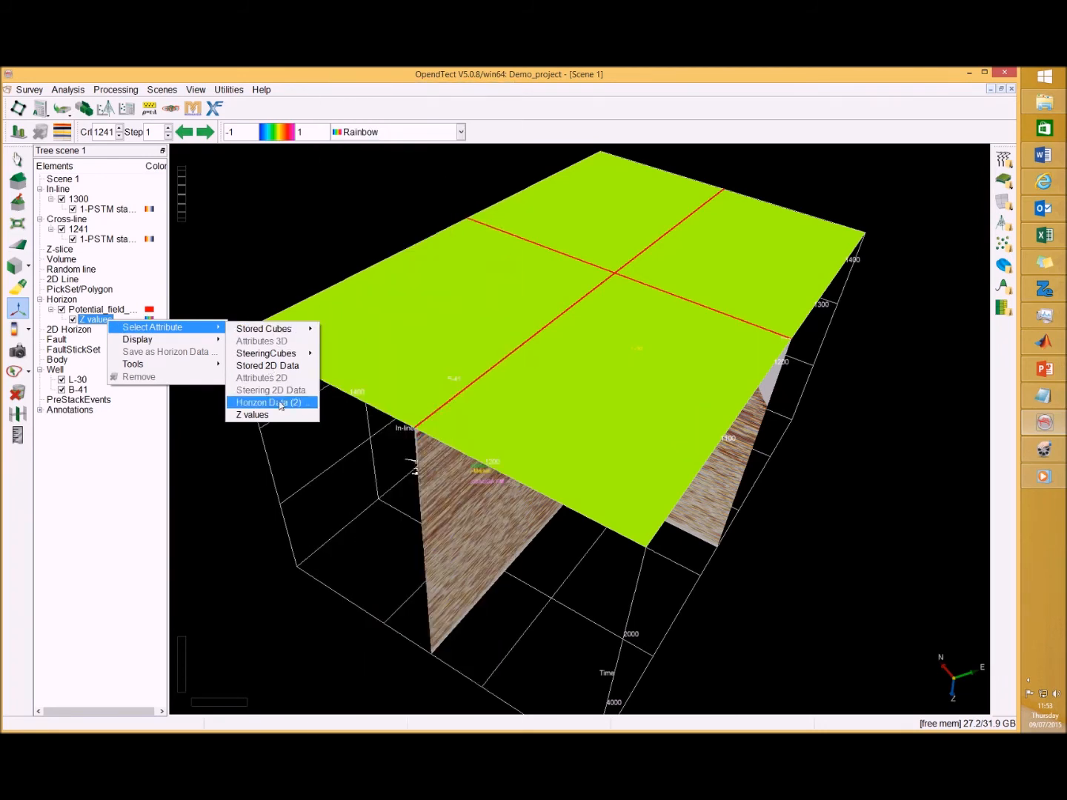
pyautogui.click(280, 404)
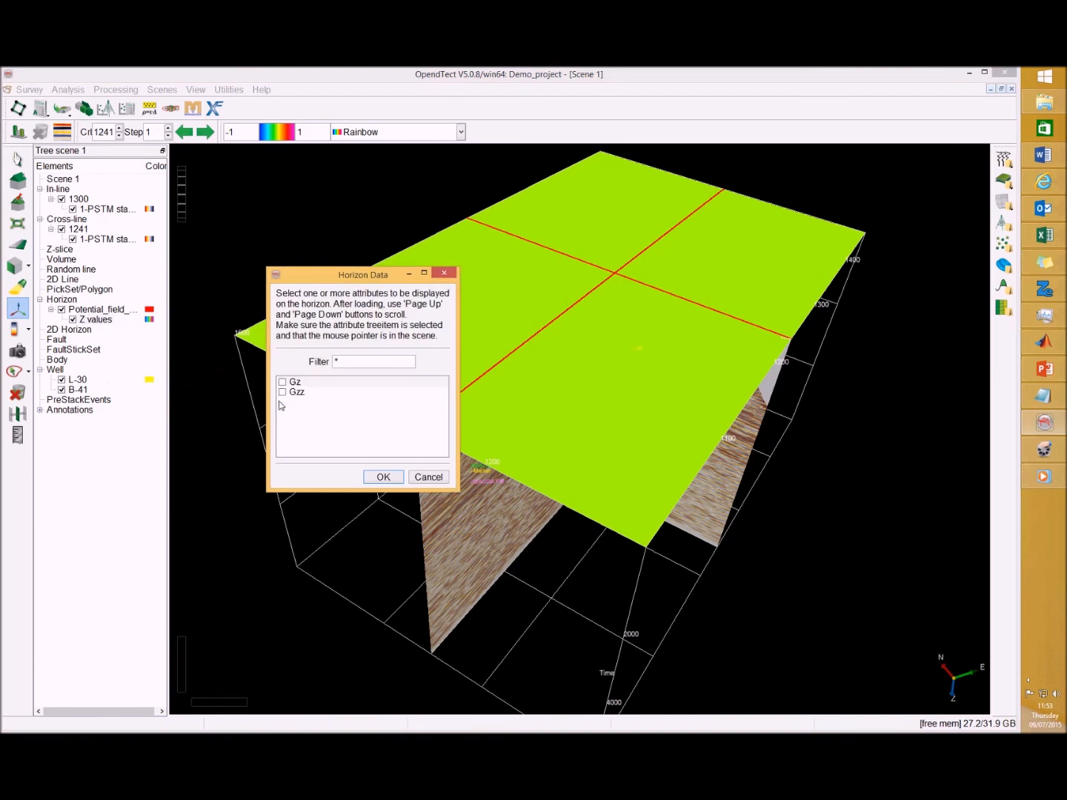
pyautogui.click(282, 383)
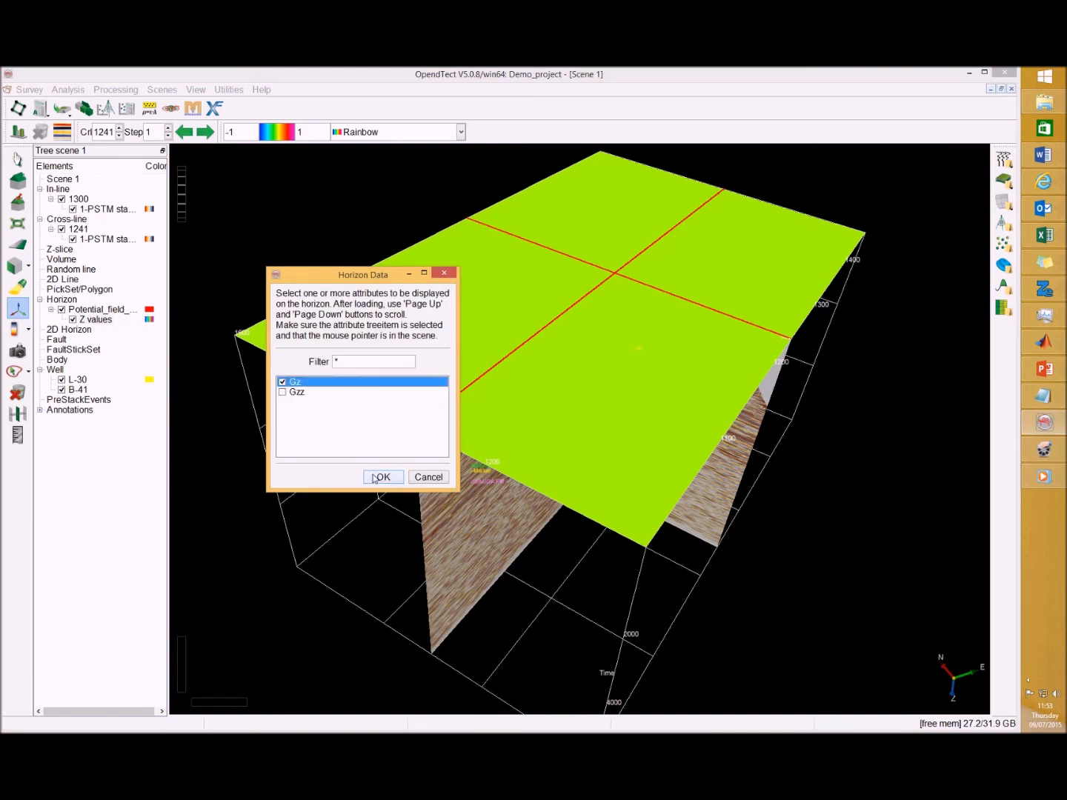
pyautogui.click(383, 476)
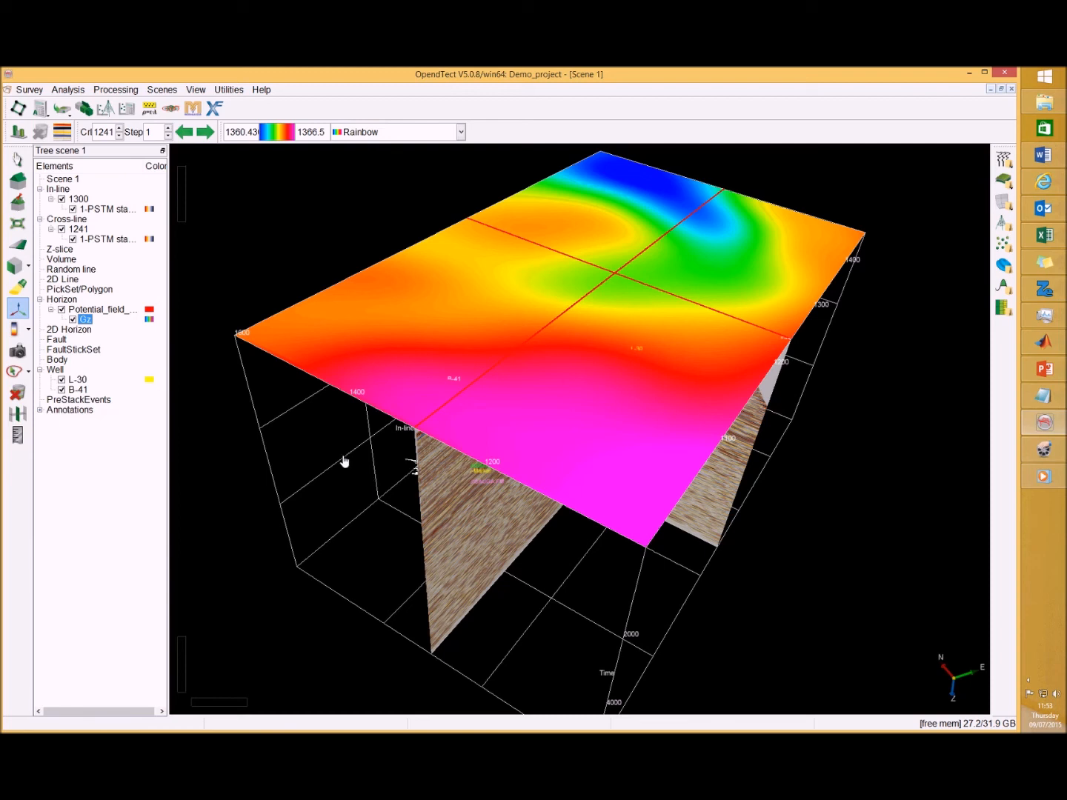
# Shift the Potential_field_data horizon down by 1830 ms, using a shift range of 0 to 2000 ms
pyautogui.rightClick(110, 312)
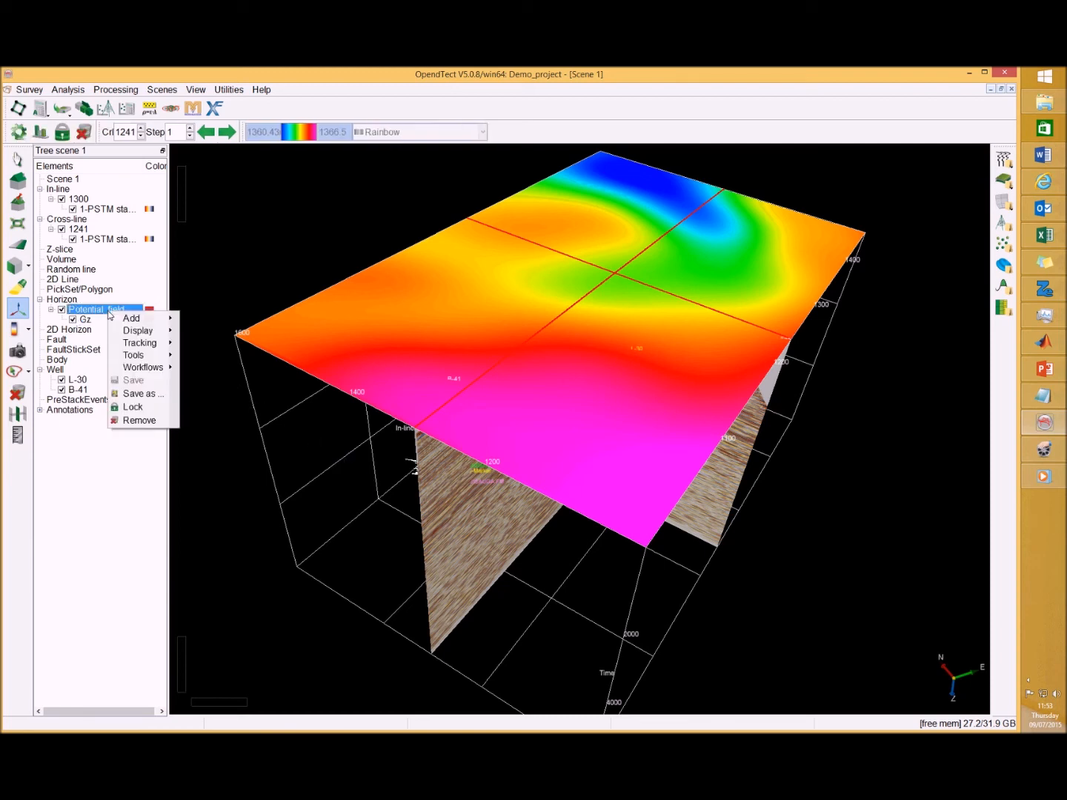
pyautogui.moveTo(126, 334)
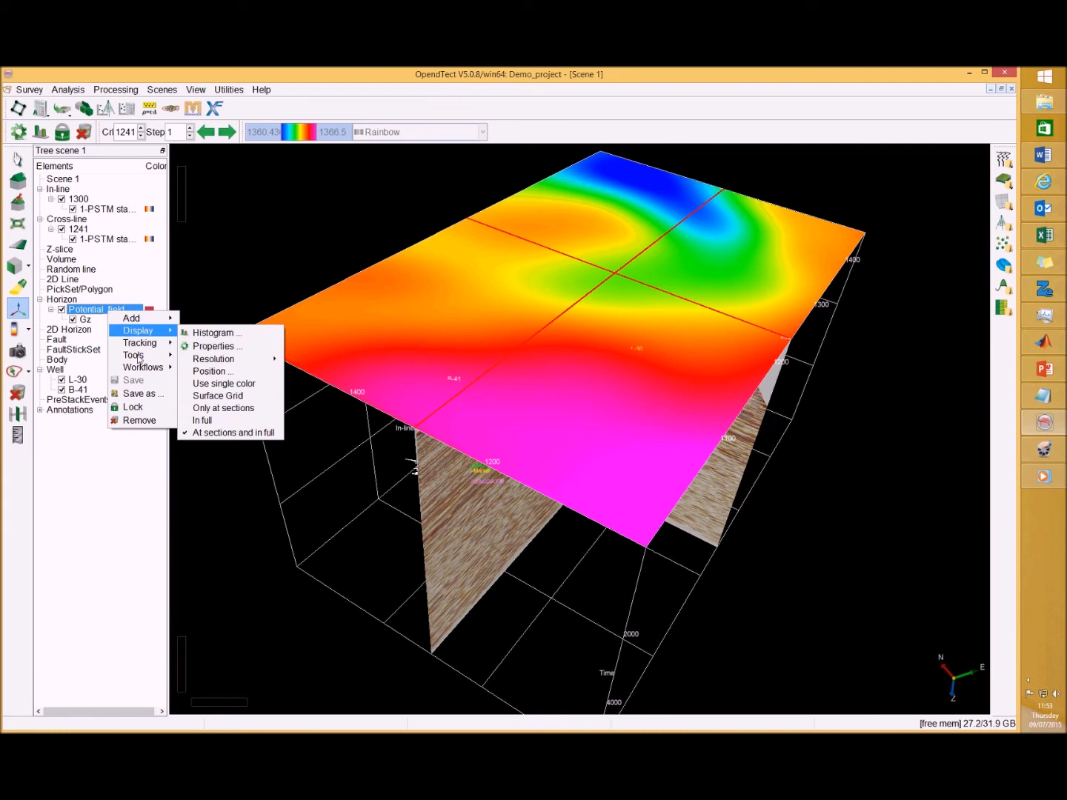
pyautogui.moveTo(139, 358)
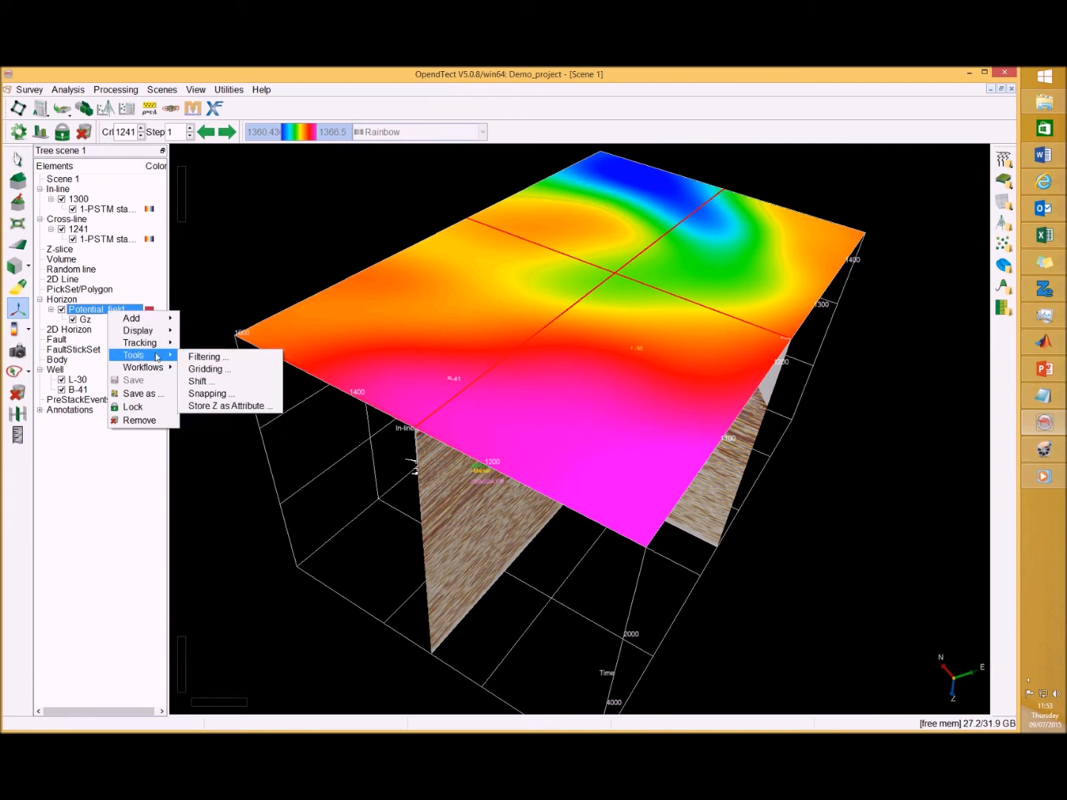
pyautogui.click(209, 381)
pyautogui.moveTo(426, 294); pyautogui.dragTo(329, 295)
pyautogui.write('0')
pyautogui.click(420, 294)
pyautogui.write('2000')
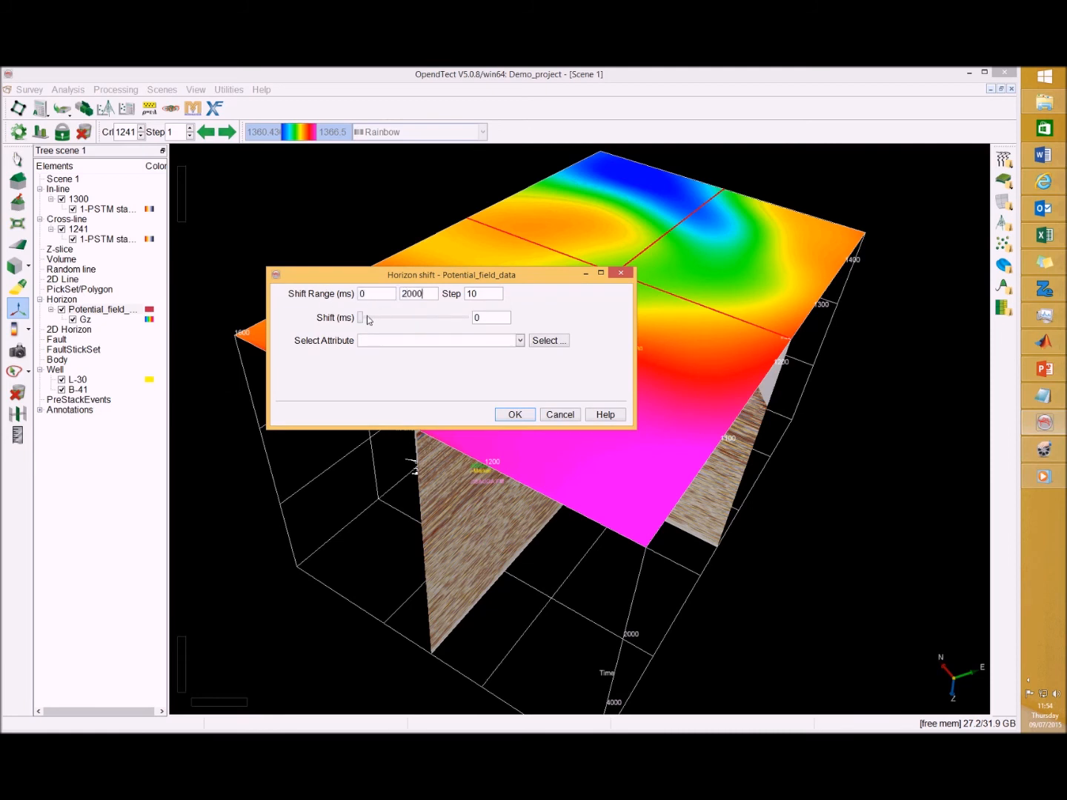
pyautogui.moveTo(362, 318); pyautogui.dragTo(460, 326)
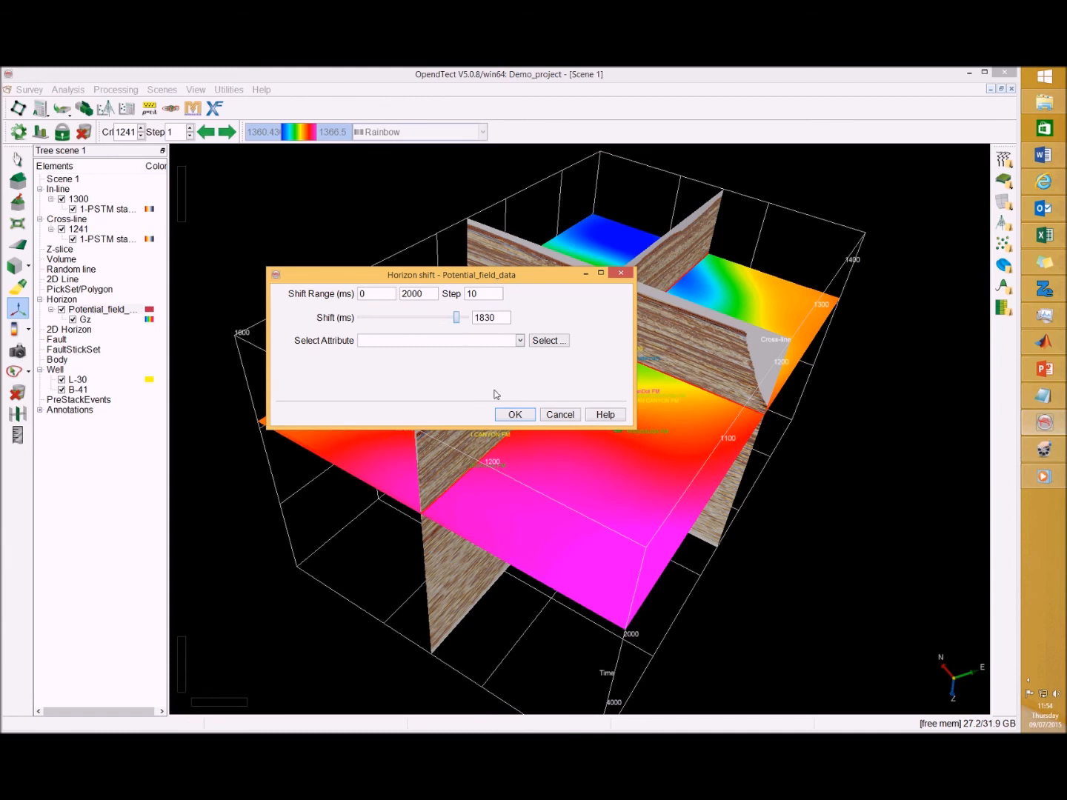
pyautogui.click(512, 414)
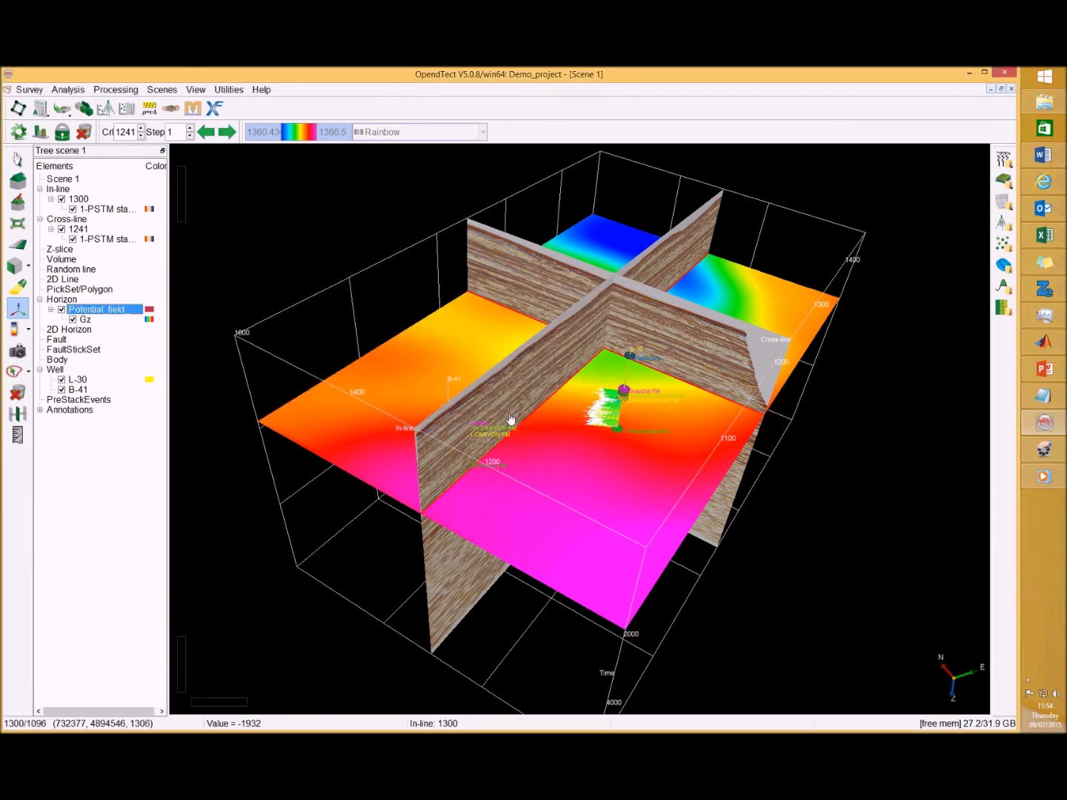